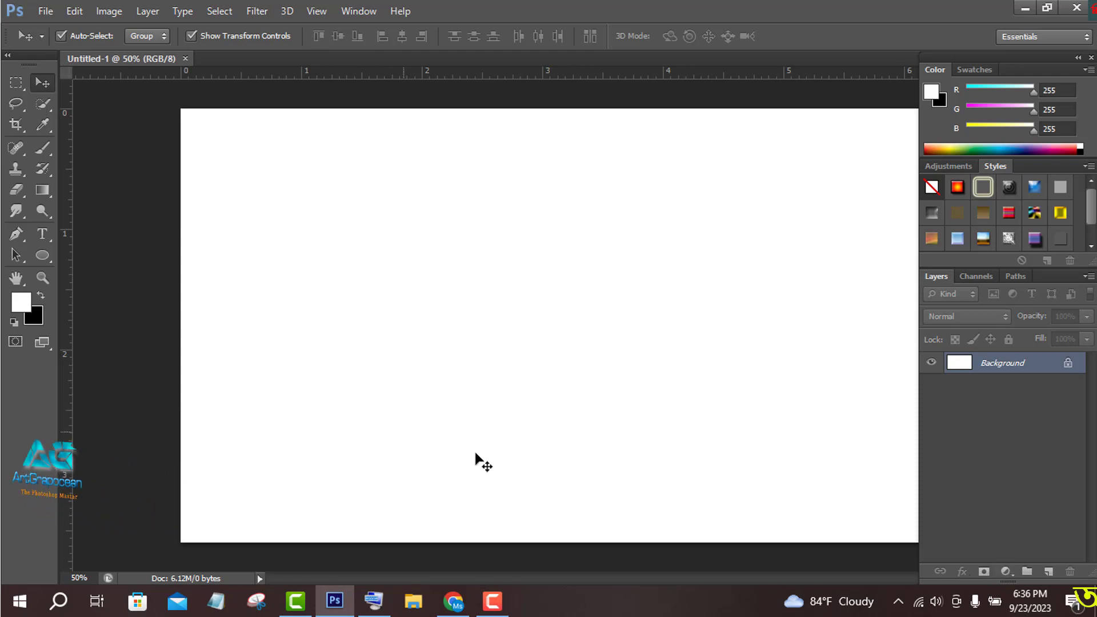
Draw a tall, narrow ellipse shape about 80 × 264 px with black fill and no stroke near the middle of the canvas
{"action": "left_click", "coordinate": [42, 255]}
{"action": "left_click", "coordinate": [103, 283]}
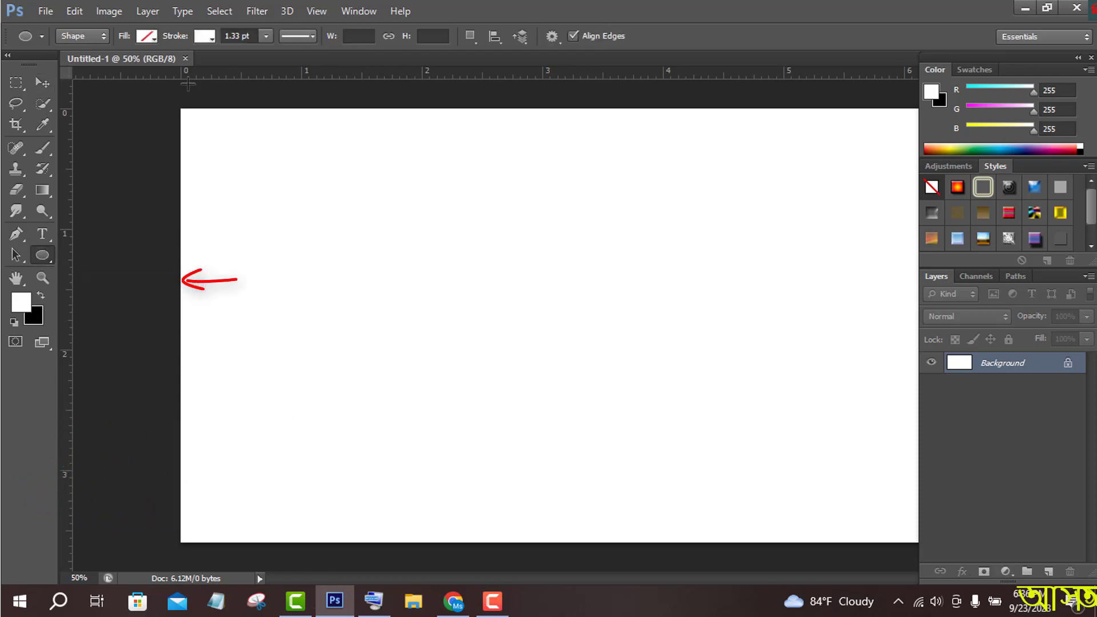
{"action": "left_click", "coordinate": [146, 37]}
{"action": "left_click", "coordinate": [76, 113]}
{"action": "left_click", "coordinate": [207, 38]}
{"action": "left_click", "coordinate": [207, 35]}
{"action": "left_click", "coordinate": [136, 68]}
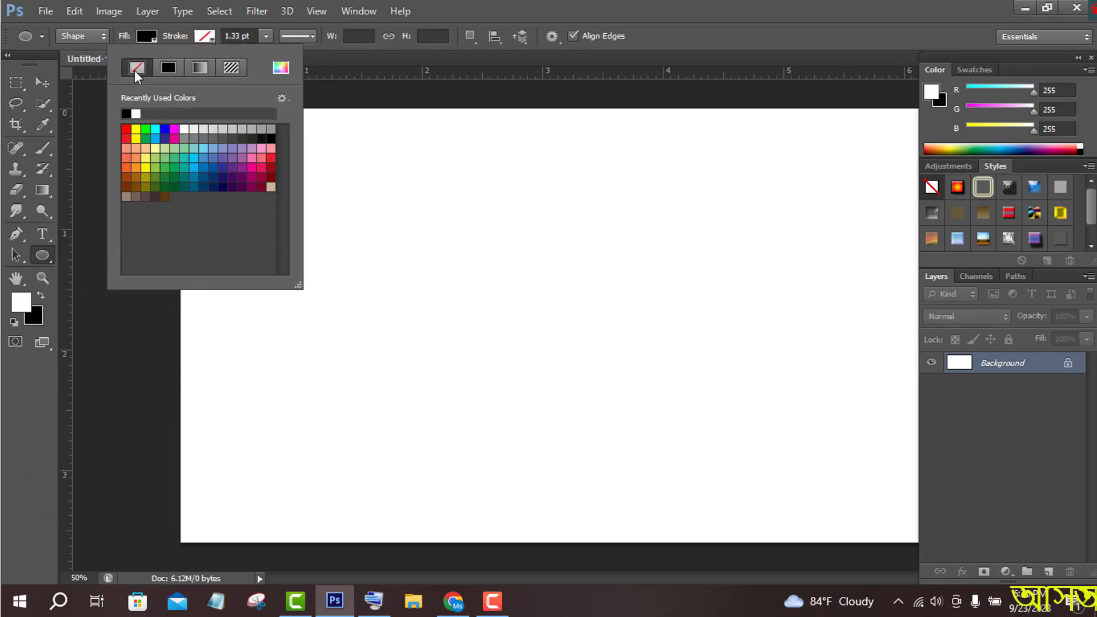
{"action": "left_click", "coordinate": [739, 64]}
{"action": "left_click_drag", "start_coordinate": [549, 245], "coordinate": [581, 351]}
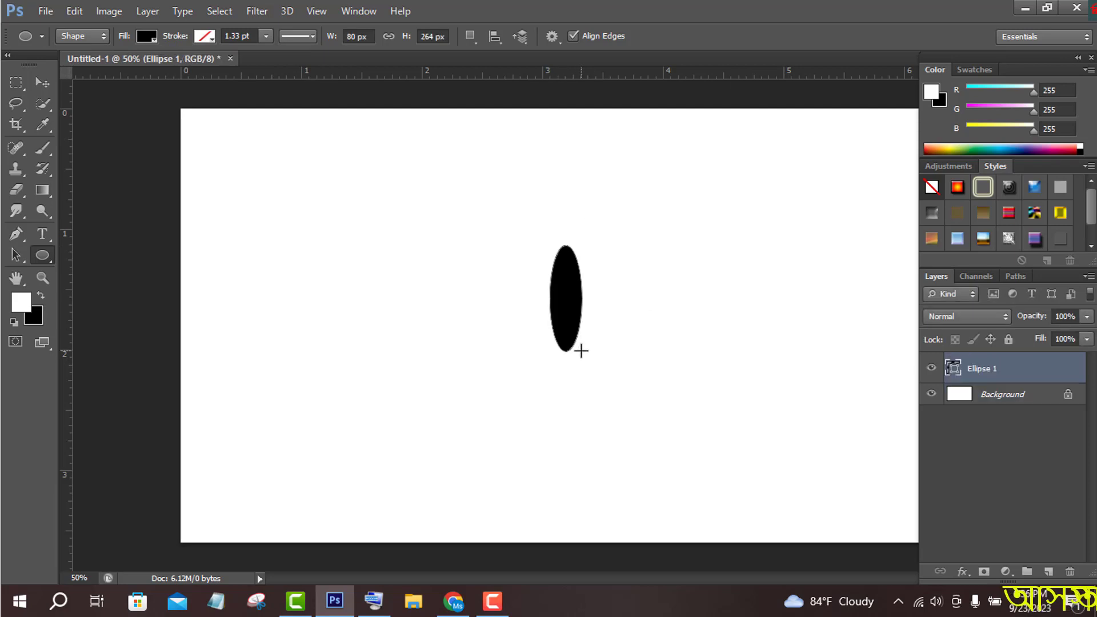
Rasterize the ellipse and apply the Wind filter to it with the Wind method and direction From the Right
{"action": "left_click", "coordinate": [257, 11]}
{"action": "mouse_move", "coordinate": [312, 267]}
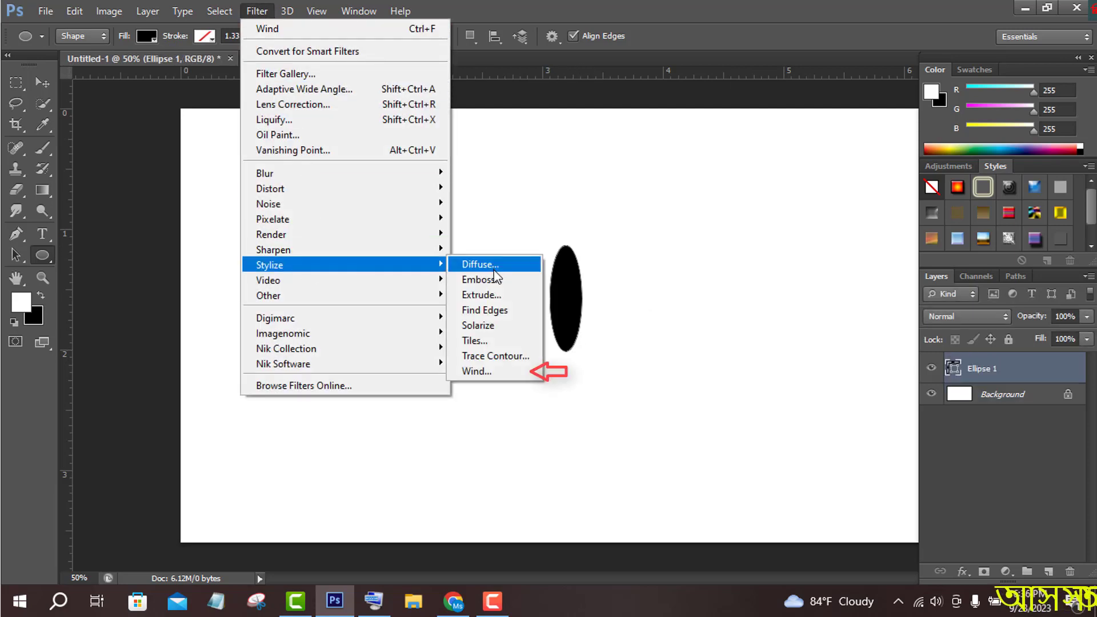
{"action": "left_click", "coordinate": [495, 376]}
{"action": "left_click", "coordinate": [494, 229]}
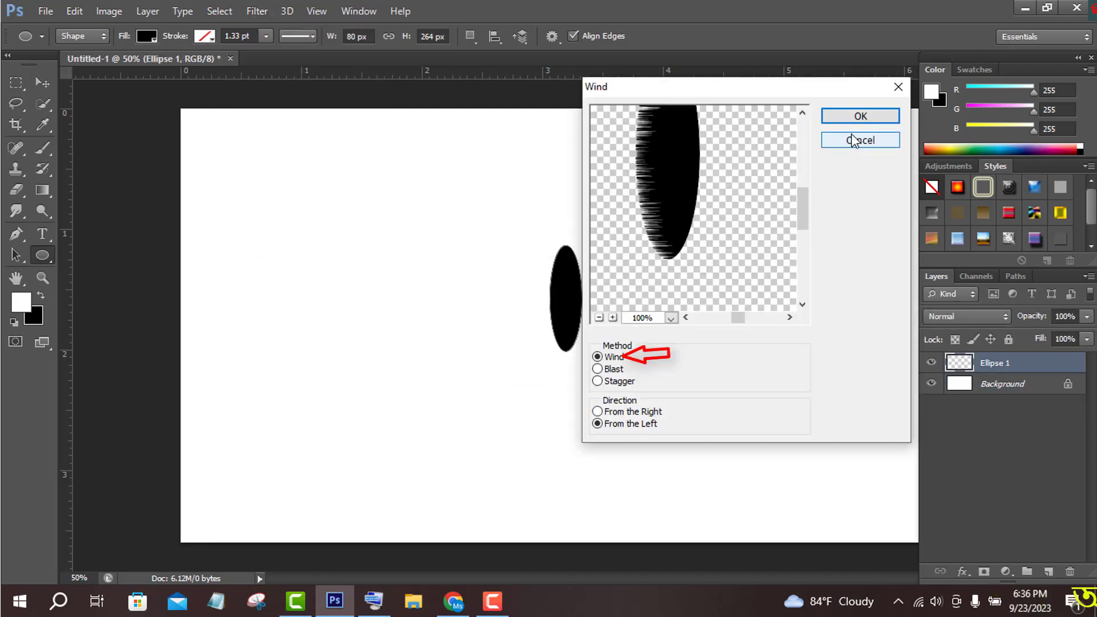
{"action": "left_click", "coordinate": [598, 413]}
{"action": "left_click", "coordinate": [860, 116]}
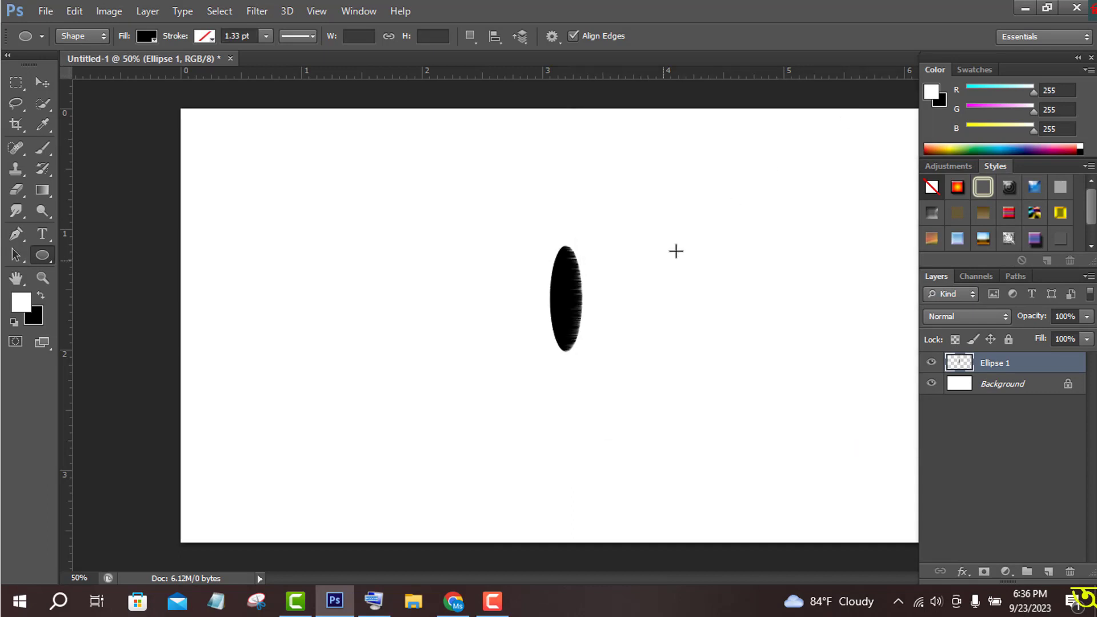
Reapply the Wind filter to the ellipse three more times with the same settings
{"action": "left_click", "coordinate": [256, 11]}
{"action": "left_click", "coordinate": [296, 32]}
{"action": "left_click", "coordinate": [261, 13]}
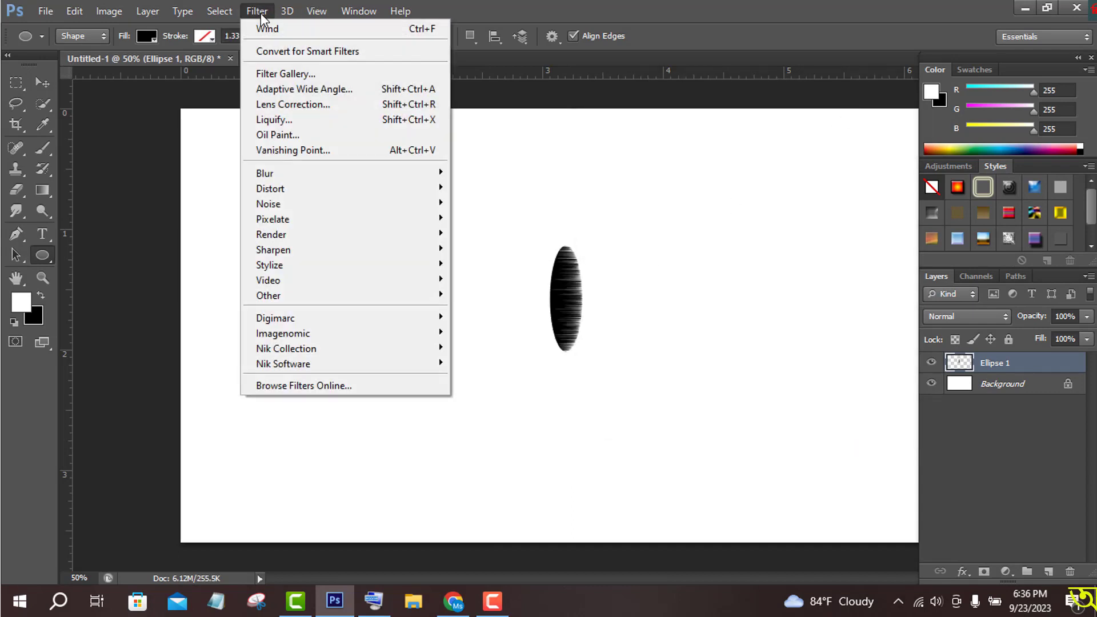
{"action": "left_click", "coordinate": [290, 32]}
{"action": "left_click", "coordinate": [259, 12]}
{"action": "left_click", "coordinate": [278, 30]}
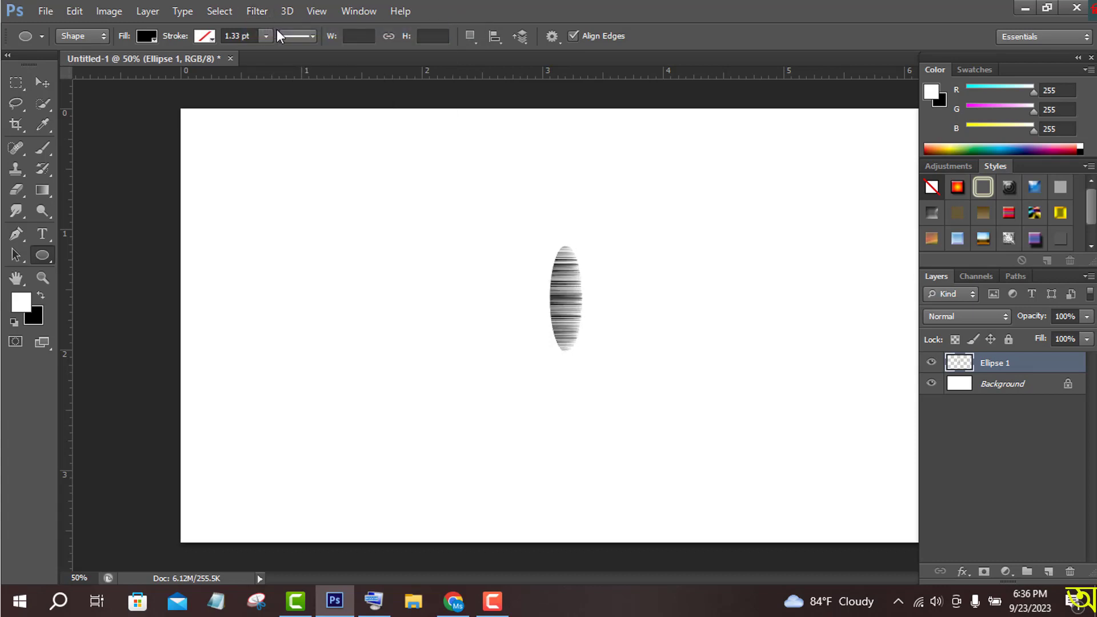
Start warping the streaked ellipse and pull the middle of its right and left edges outward into a wide petal shape
{"action": "key", "text": "v"}
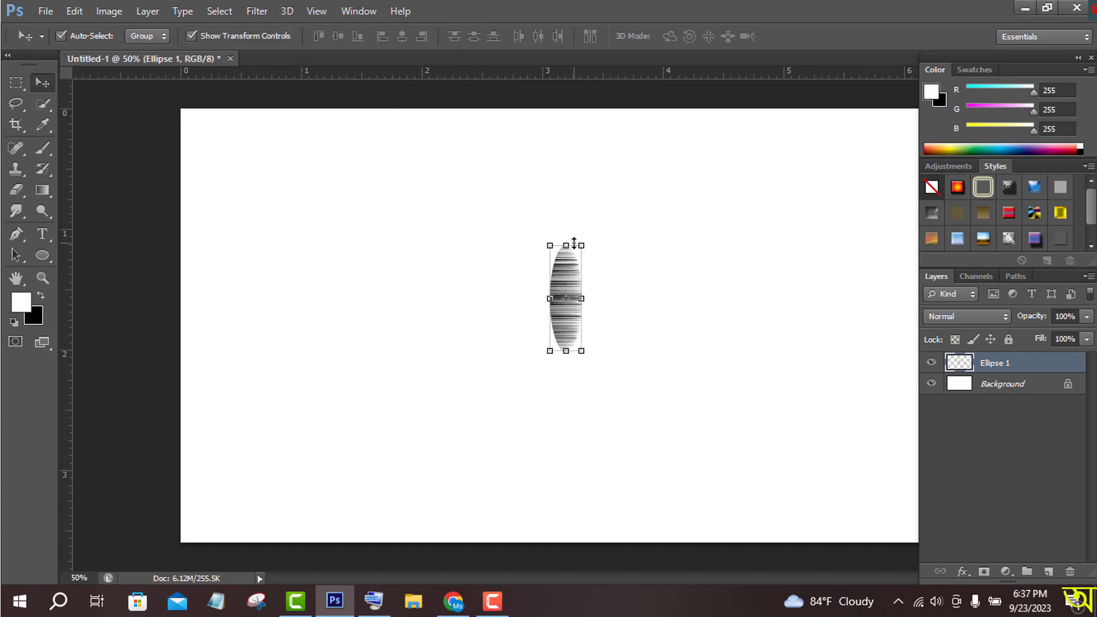
{"action": "key", "text": "ctrl+t"}
{"action": "left_click", "coordinate": [759, 37]}
{"action": "left_click_drag", "start_coordinate": [582, 281], "coordinate": [701, 290]}
{"action": "left_click_drag", "start_coordinate": [581, 316], "coordinate": [704, 312]}
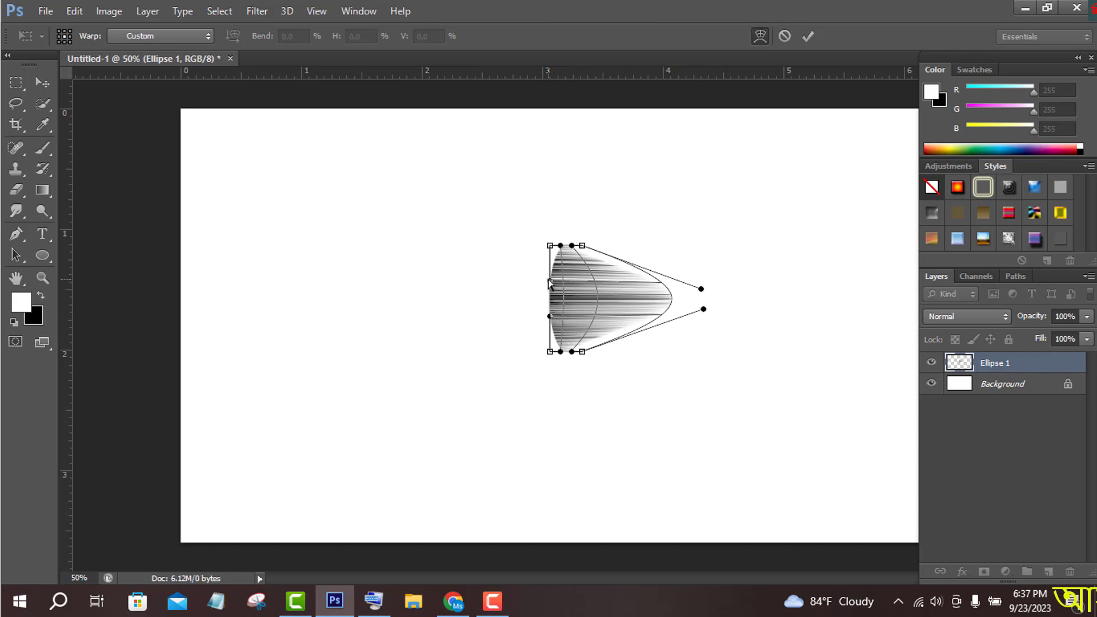
{"action": "left_click_drag", "start_coordinate": [549, 282], "coordinate": [474, 274]}
{"action": "left_click_drag", "start_coordinate": [550, 316], "coordinate": [469, 317]}
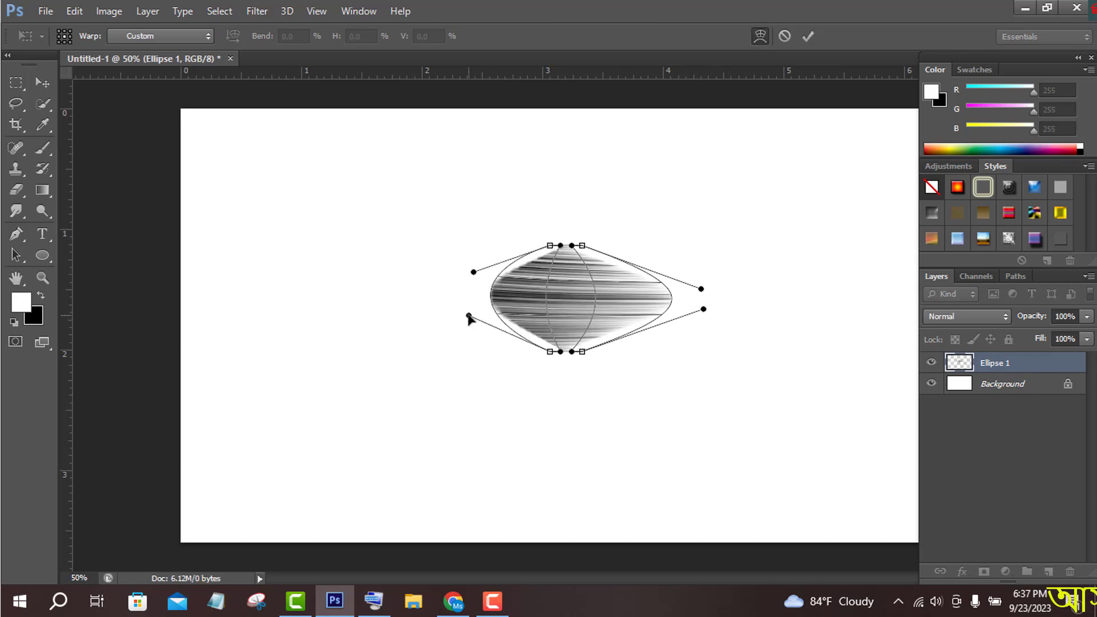
{"action": "left_click_drag", "start_coordinate": [474, 273], "coordinate": [466, 274]}
Cross the right-edge warp handles to pinch the petal into a fanned tail, draw its left bulge slightly inward, and apply the warp
{"action": "left_click_drag", "start_coordinate": [701, 291], "coordinate": [653, 410]}
{"action": "left_click_drag", "start_coordinate": [704, 310], "coordinate": [708, 175]}
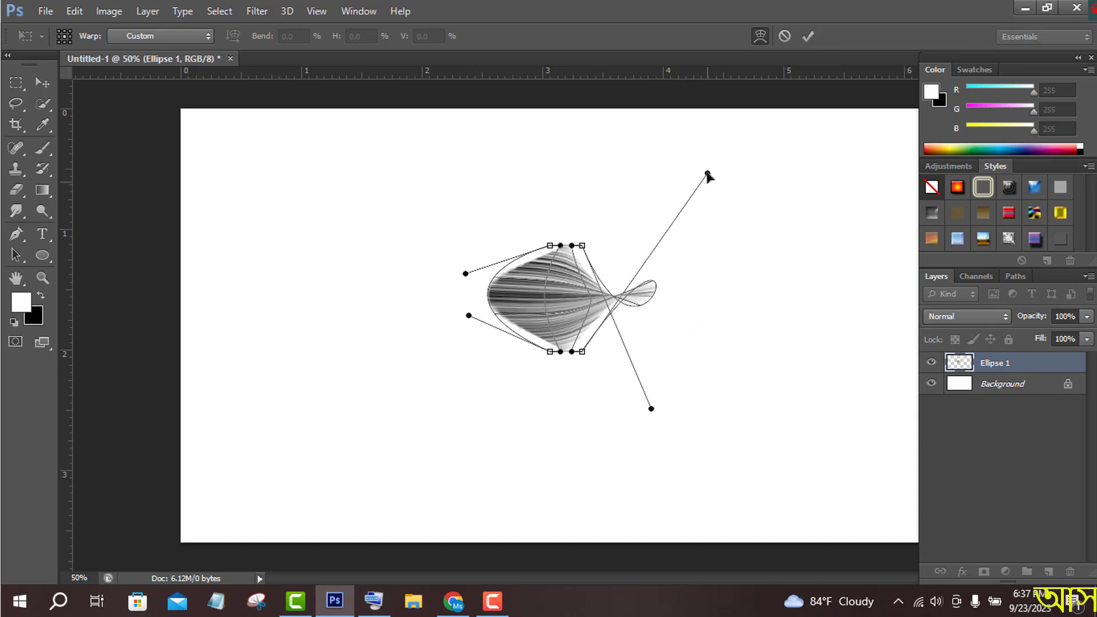
{"action": "left_click_drag", "start_coordinate": [652, 409], "coordinate": [707, 494]}
{"action": "left_click_drag", "start_coordinate": [708, 173], "coordinate": [743, 118]}
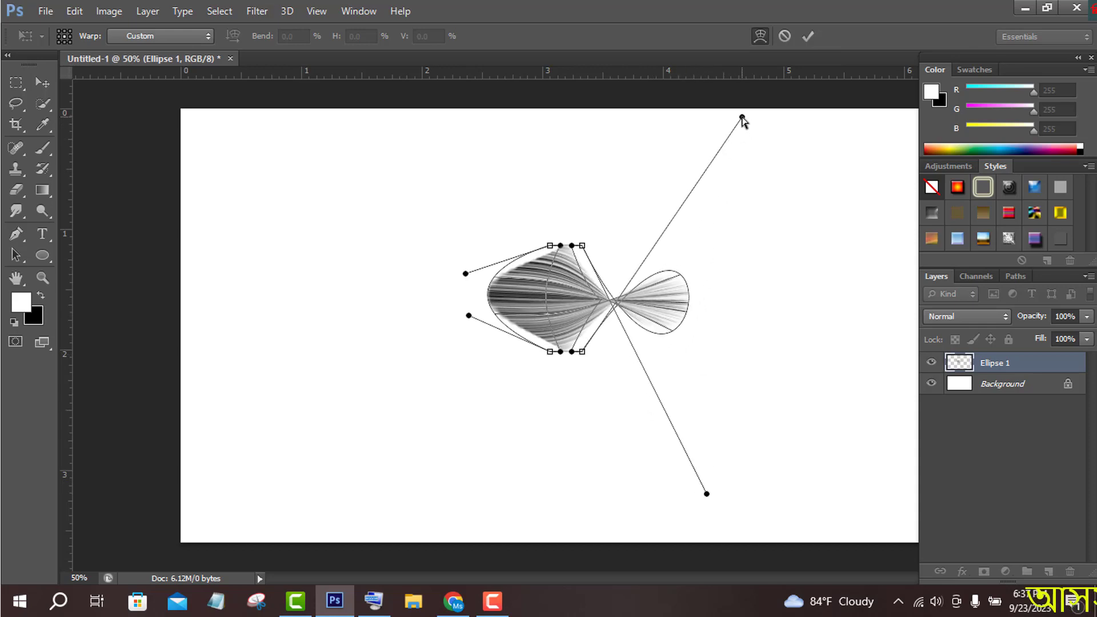
{"action": "left_click_drag", "start_coordinate": [466, 274], "coordinate": [489, 275]}
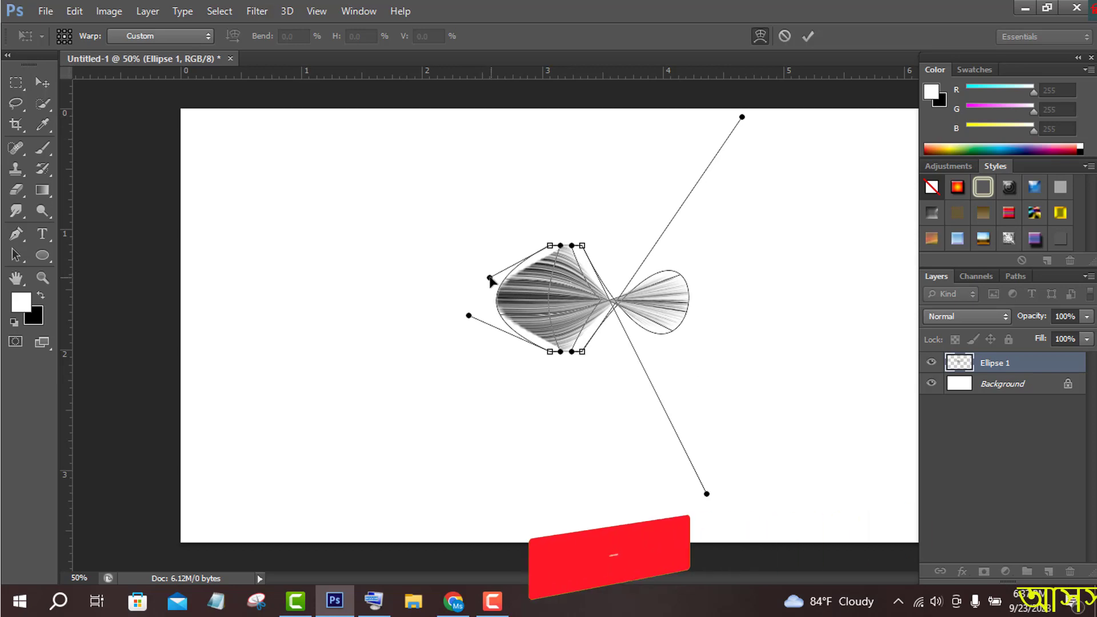
{"action": "left_click_drag", "start_coordinate": [469, 315], "coordinate": [488, 314]}
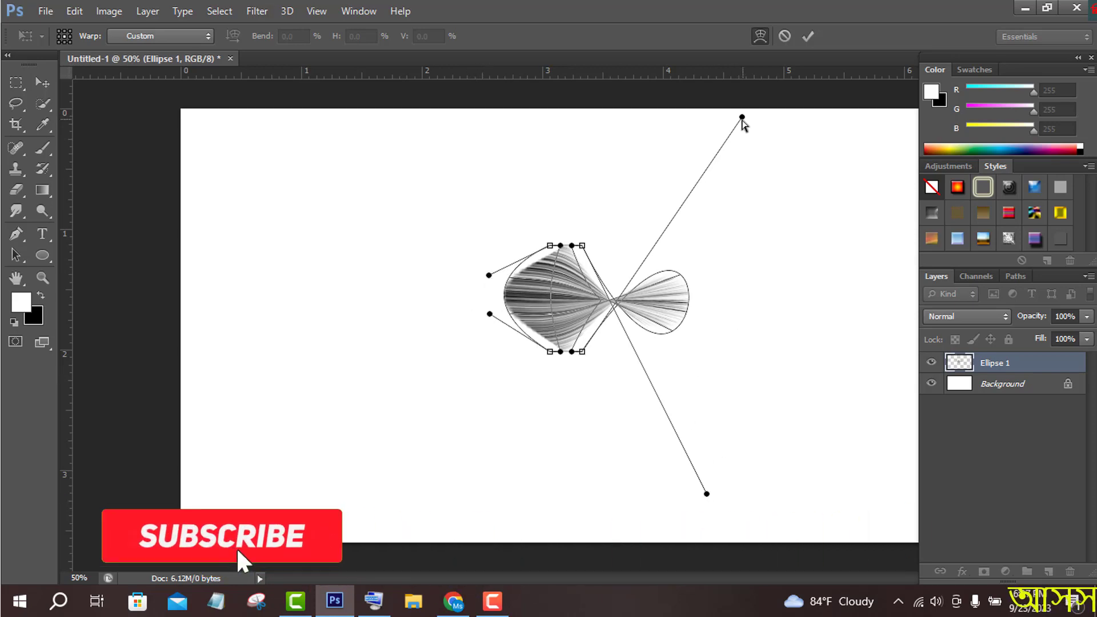
{"action": "left_click_drag", "start_coordinate": [742, 118], "coordinate": [732, 133]}
{"action": "left_click", "coordinate": [807, 37]}
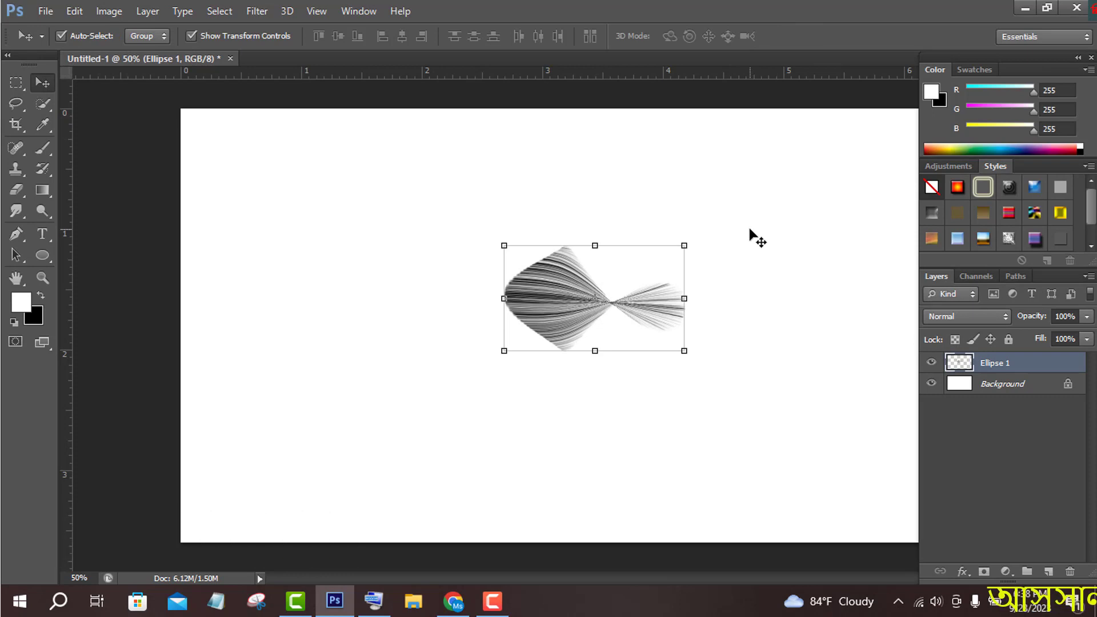
Rotate the petal clockwise by about 21° and move it to the left of the canvas centre
{"action": "left_click_drag", "start_coordinate": [593, 316], "coordinate": [509, 307]}
{"action": "left_click_drag", "start_coordinate": [613, 224], "coordinate": [605, 269]}
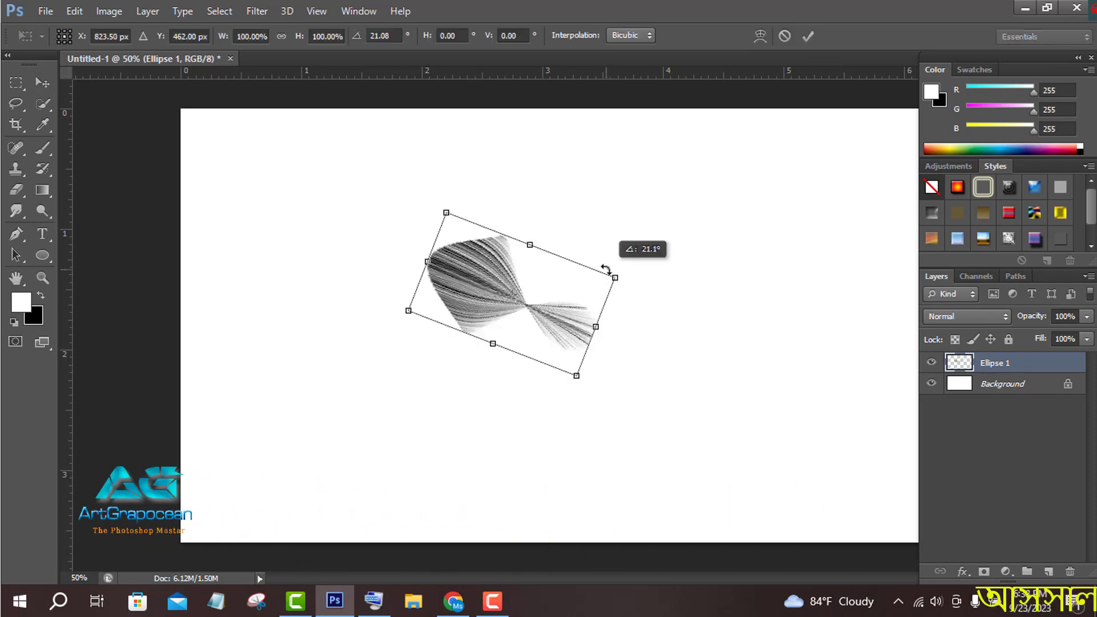
{"action": "left_click_drag", "start_coordinate": [515, 305], "coordinate": [485, 333]}
{"action": "key", "text": "Escape"}
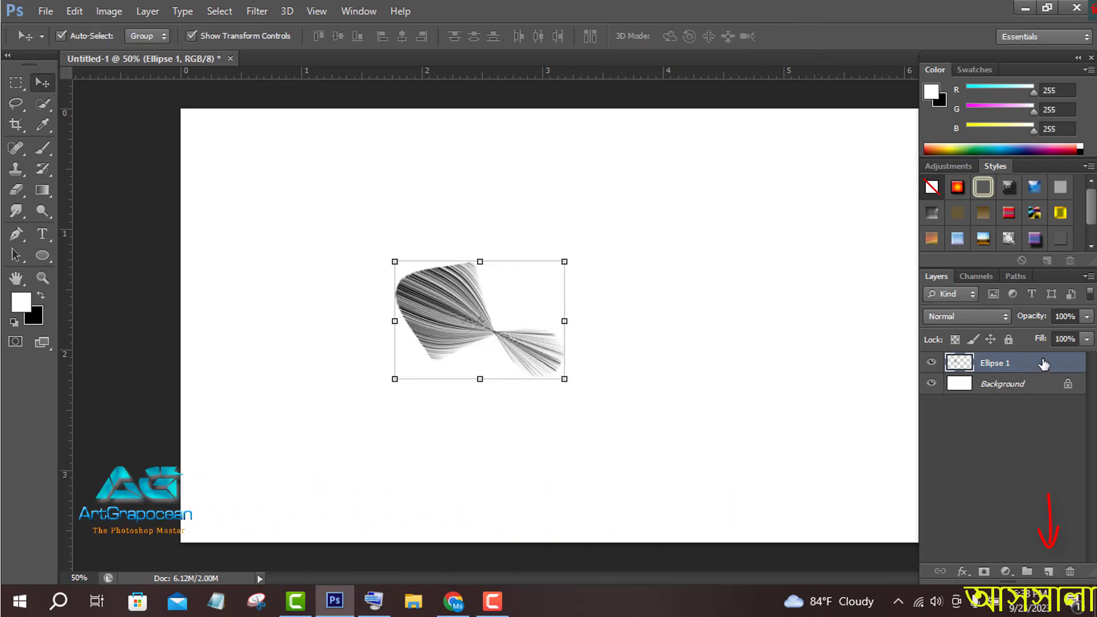
Duplicate the Ellipse 1 layer and place the copy's transform pivot on the midpoint of its bounding box's right edge
{"action": "left_click_drag", "start_coordinate": [1044, 364], "coordinate": [1048, 571]}
{"action": "key", "text": "ctrl+t"}
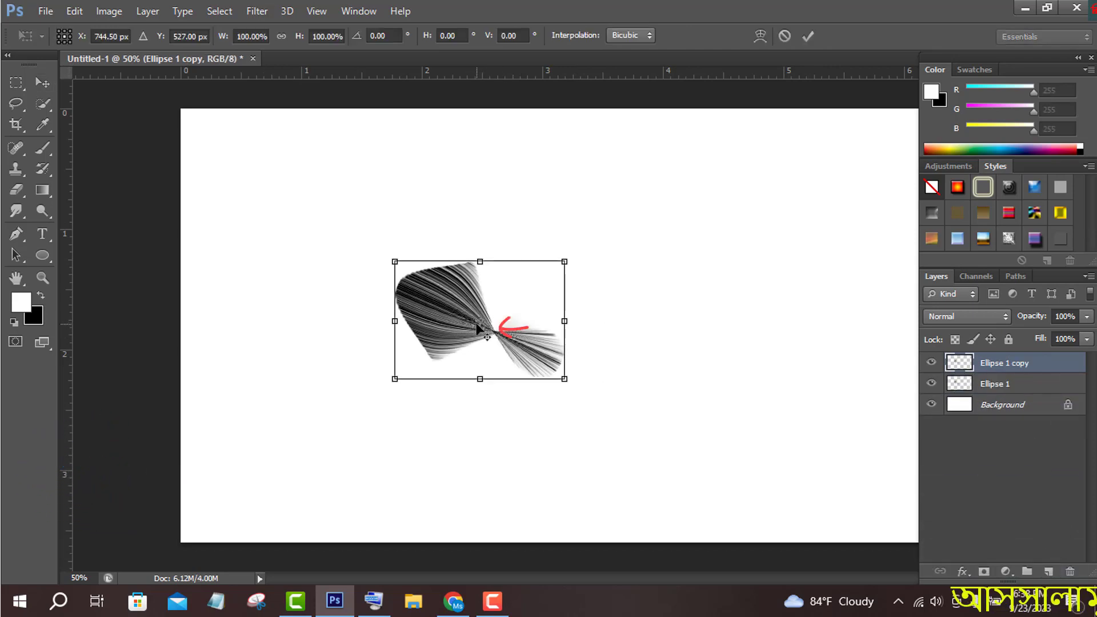
{"action": "left_click_drag", "start_coordinate": [478, 324], "coordinate": [564, 322]}
Rotate the petal copy by 30° around the relocated pivot and apply the transform
{"action": "left_click", "coordinate": [375, 602]}
{"action": "left_click", "coordinate": [383, 35]}
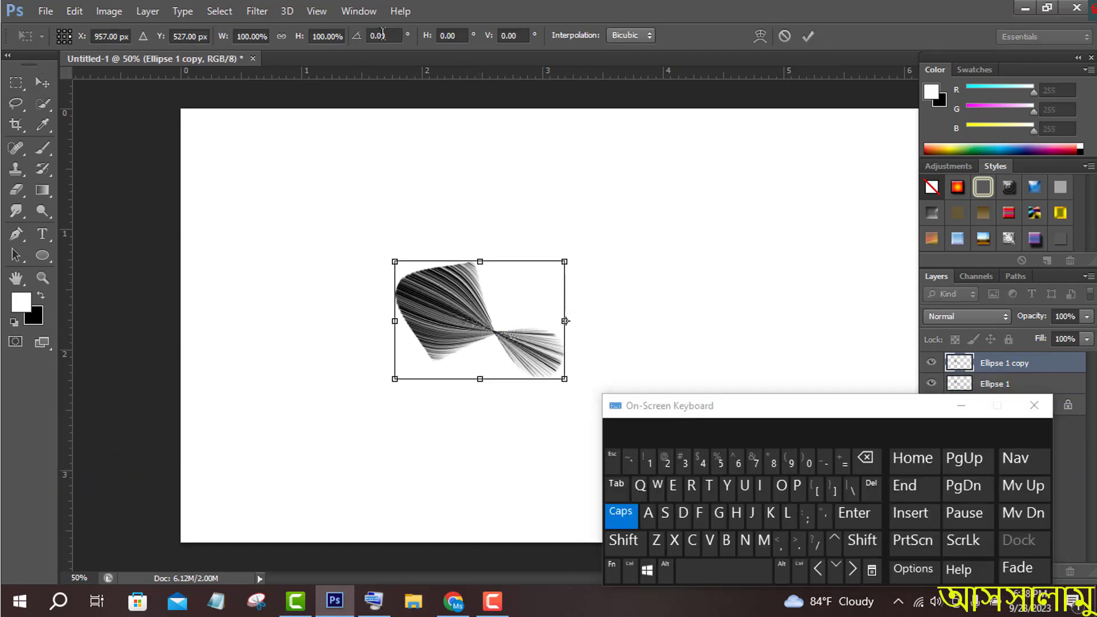
{"action": "left_click", "coordinate": [685, 460]}
{"action": "left_click", "coordinate": [809, 460]}
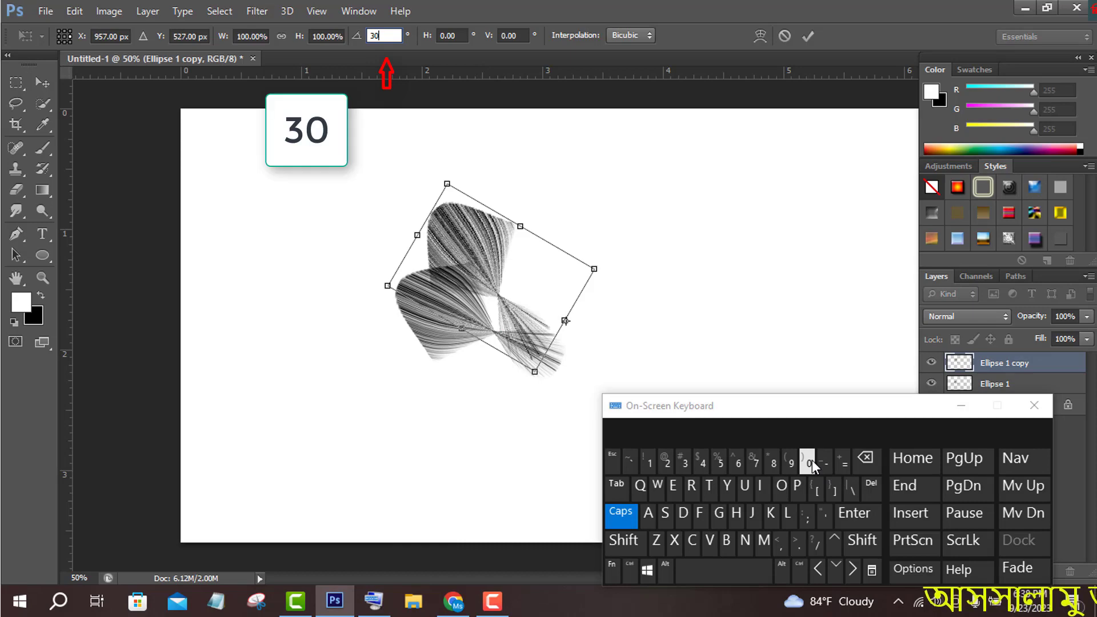
{"action": "left_click", "coordinate": [1034, 405]}
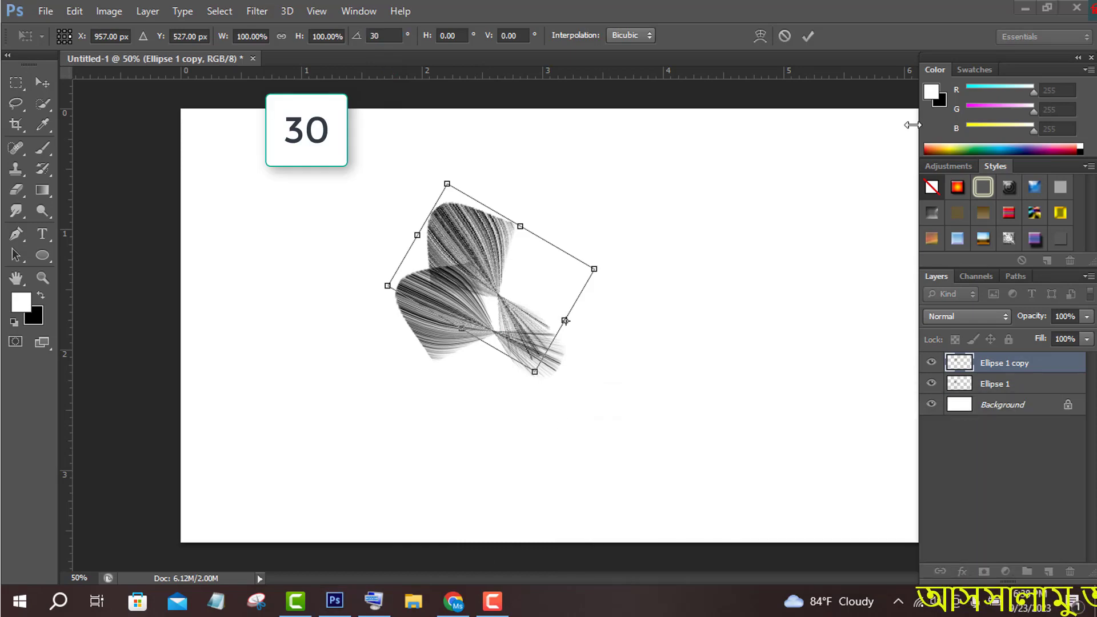
{"action": "left_click", "coordinate": [808, 36]}
Repeat the 30° rotation on new petal copies until they complete a full circular flower at Ellipse 1 copy 11
{"action": "key", "text": "ctrl+alt+shift+t"}
{"action": "key", "text": "ctrl+alt+shift+t"}
{"action": "key", "text": "ctrl+alt+shift+t"}
{"action": "key", "text": "ctrl+alt+shift+t"}
{"action": "key", "text": "ctrl+alt+shift+t"}
{"action": "key", "text": "ctrl+alt+shift+t"}
{"action": "key", "text": "ctrl+alt+shift+t"}
{"action": "key", "text": "ctrl+alt+shift+t"}
{"action": "key", "text": "ctrl+alt+shift+t"}
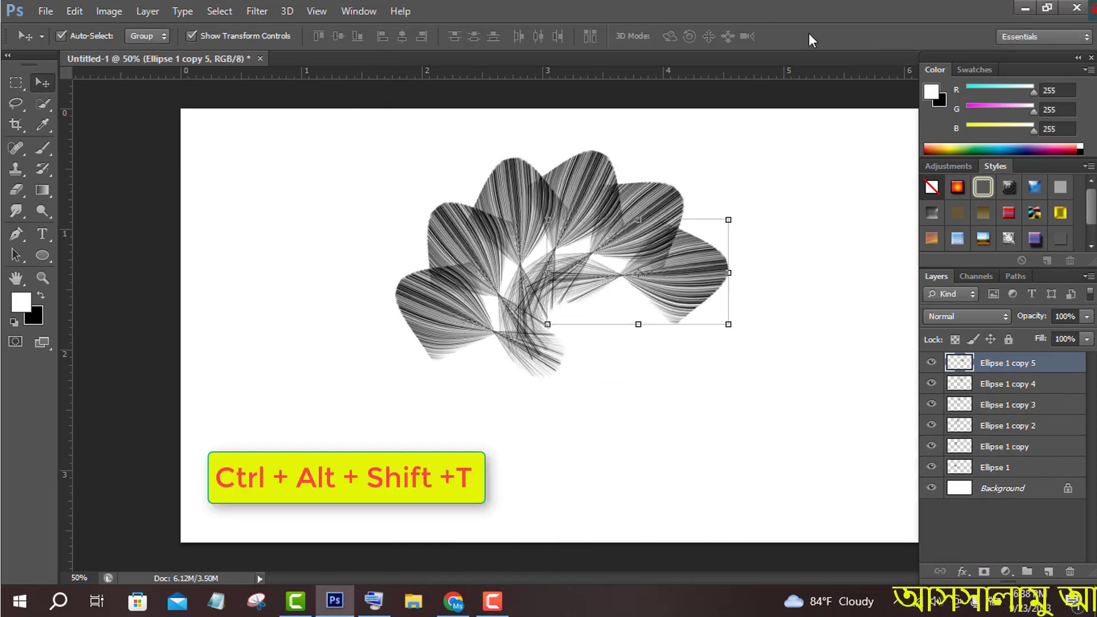
{"action": "key", "text": "ctrl+alt+shift+t"}
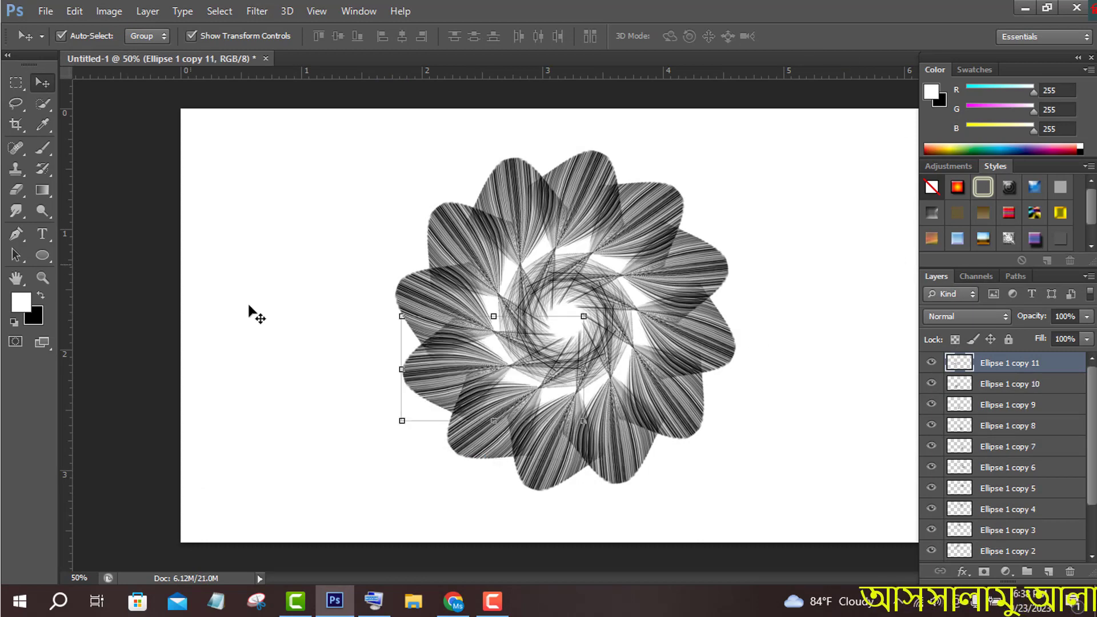
On a new layer above the petals, paint one black dab in the flower's centre with a soft 236 px brush
{"action": "left_click", "coordinate": [45, 148]}
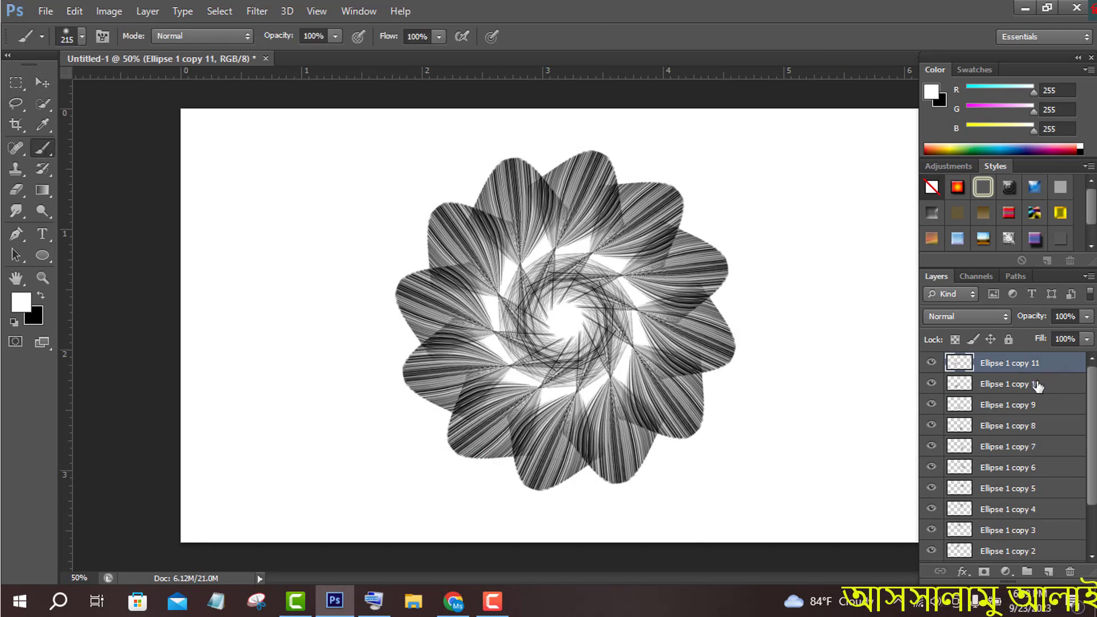
{"action": "left_click", "coordinate": [1049, 572]}
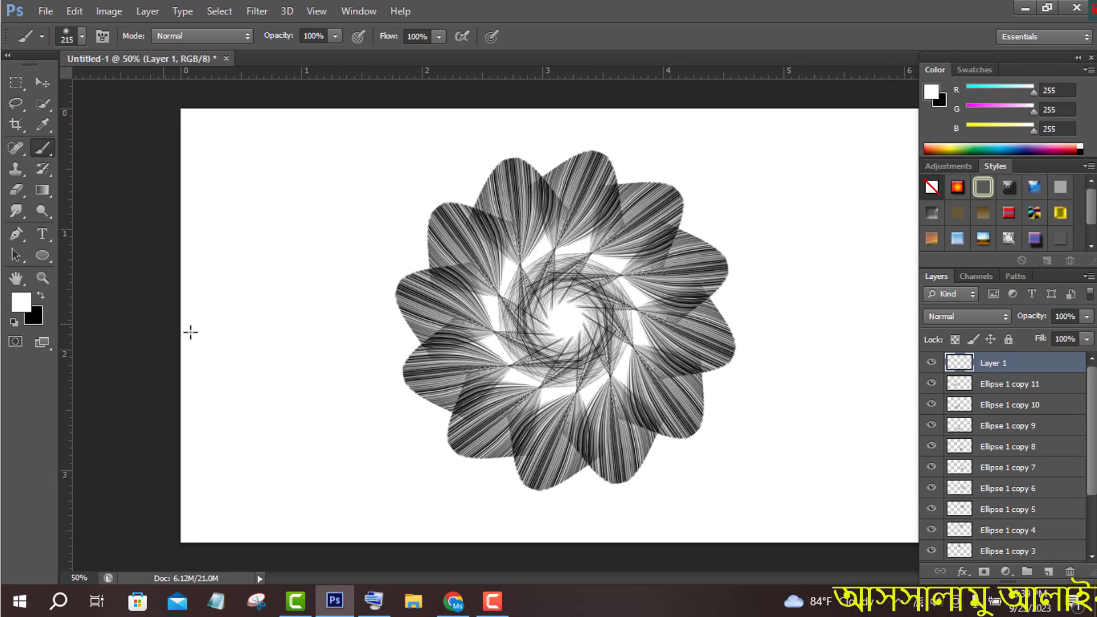
{"action": "left_click", "coordinate": [82, 36]}
{"action": "left_click_drag", "start_coordinate": [146, 87], "coordinate": [157, 88]}
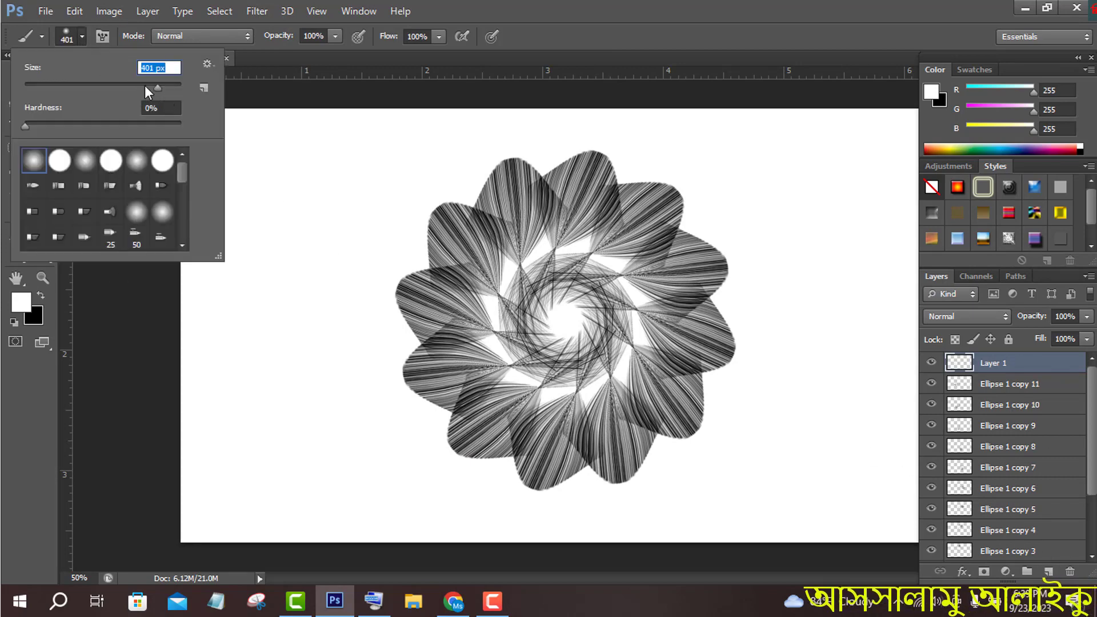
{"action": "left_click", "coordinate": [628, 40]}
{"action": "key", "text": "d"}
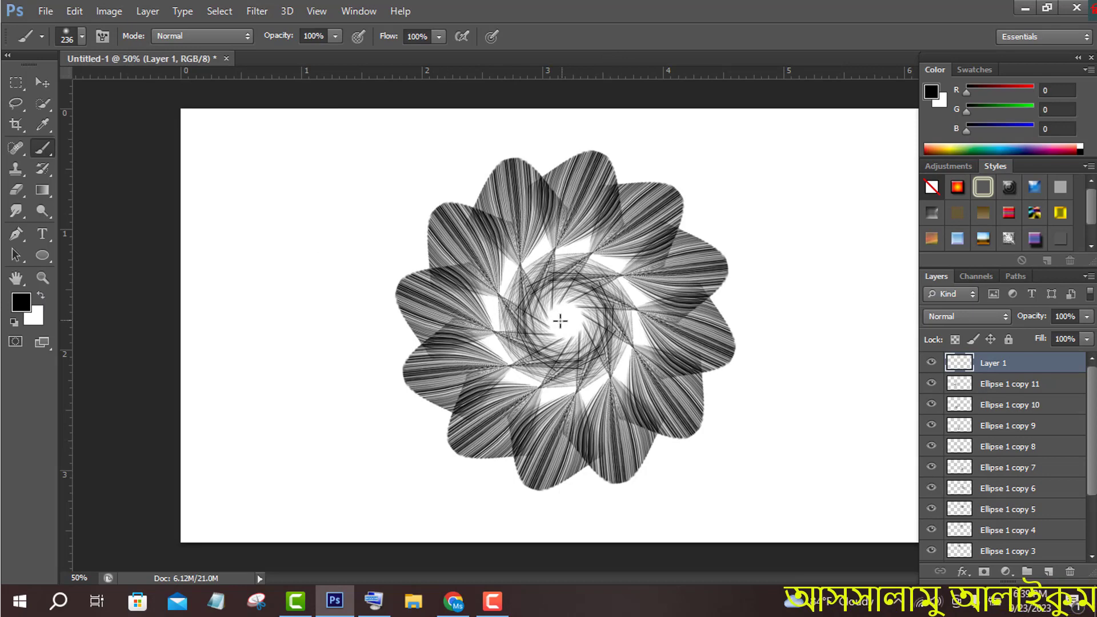
{"action": "left_click", "coordinate": [566, 320]}
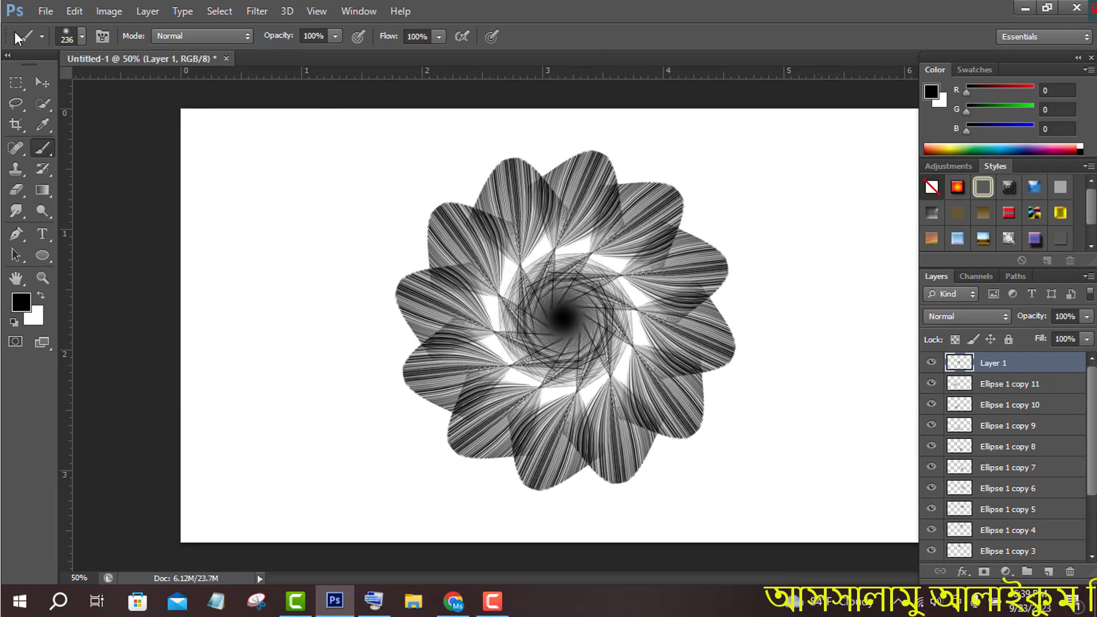
Select every flower layer from Layer 1 down to Ellipse 1, leaving out the Background
{"action": "key", "text": "v"}
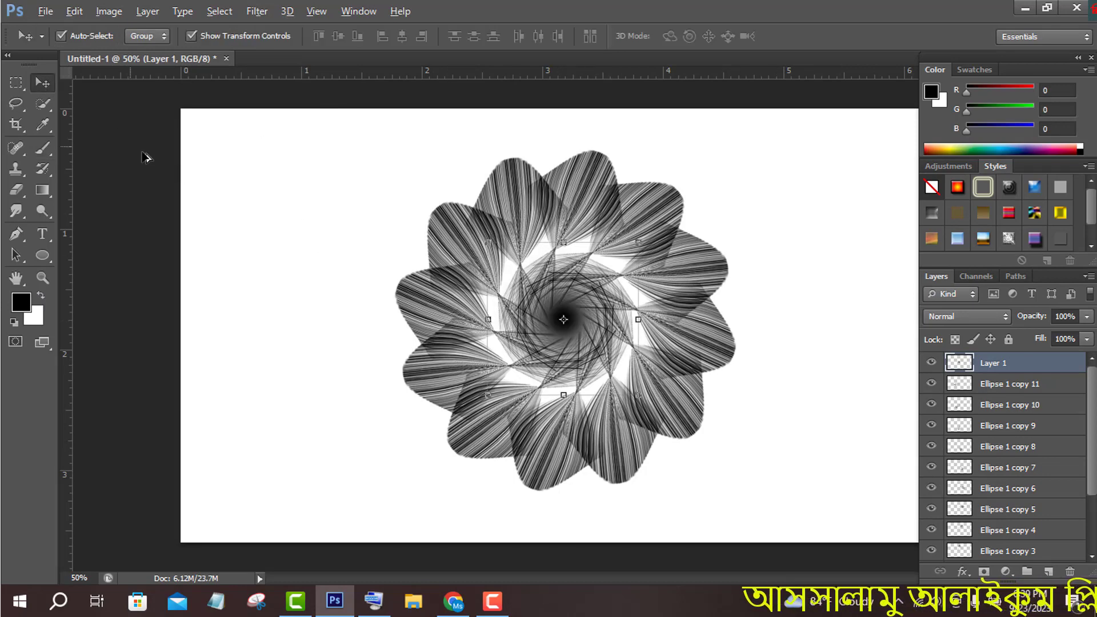
{"action": "scroll", "coordinate": [1048, 368], "scroll_direction": "down", "scroll_amount": 4}
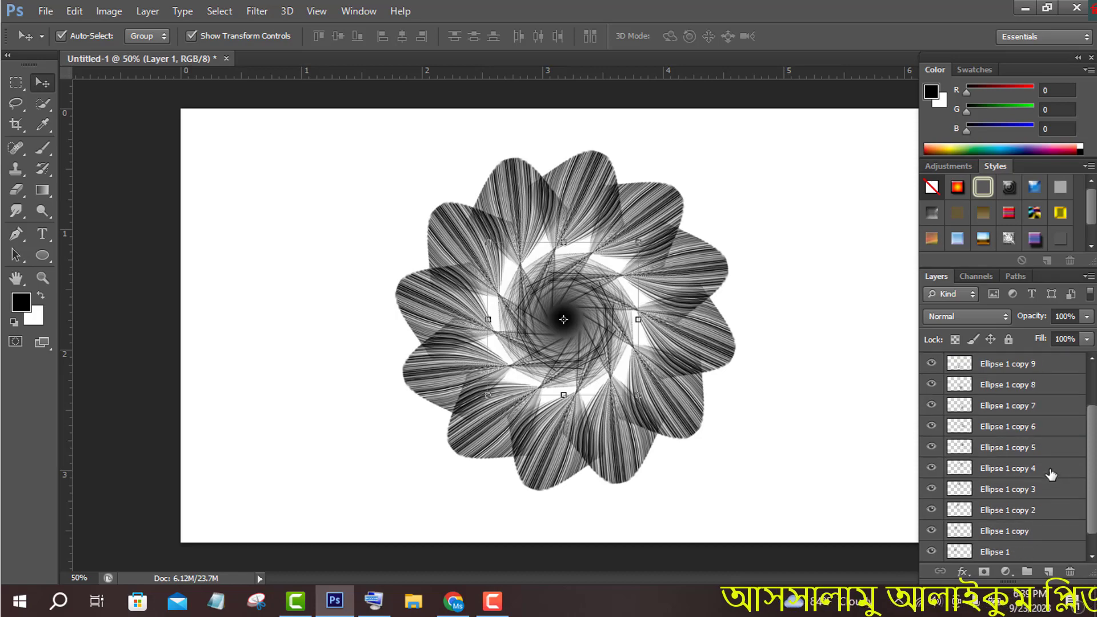
{"action": "scroll", "coordinate": [1050, 470], "scroll_direction": "up", "scroll_amount": 1}
{"action": "scroll", "coordinate": [1051, 470], "scroll_direction": "down", "scroll_amount": 4}
{"action": "left_click", "coordinate": [1051, 531], "text": "shift"}
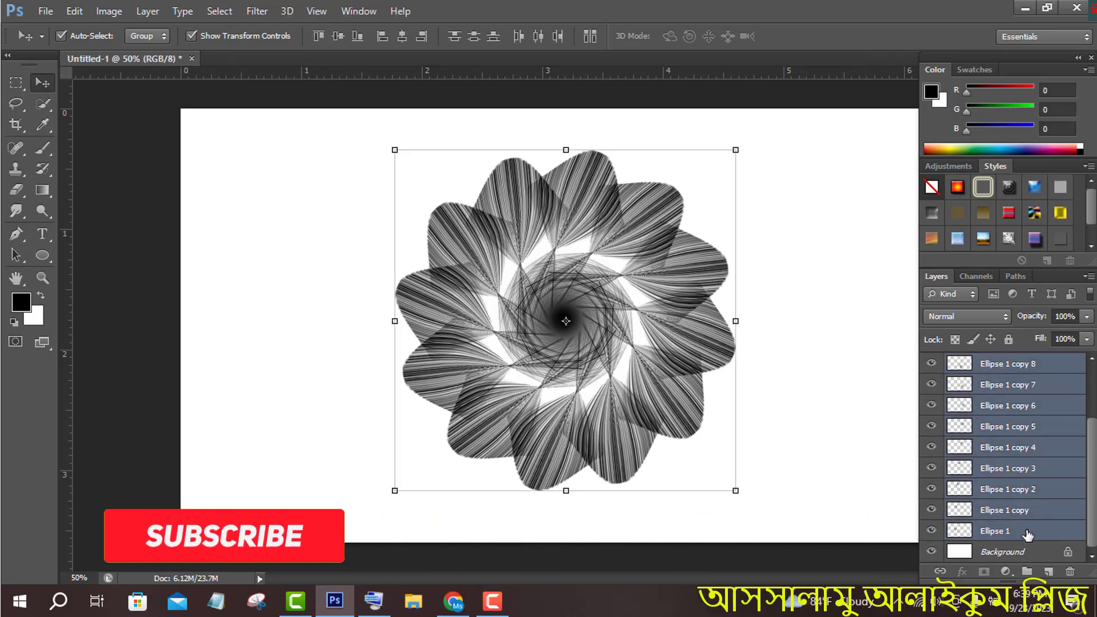
{"action": "left_click_drag", "start_coordinate": [734, 150], "coordinate": [686, 203]}
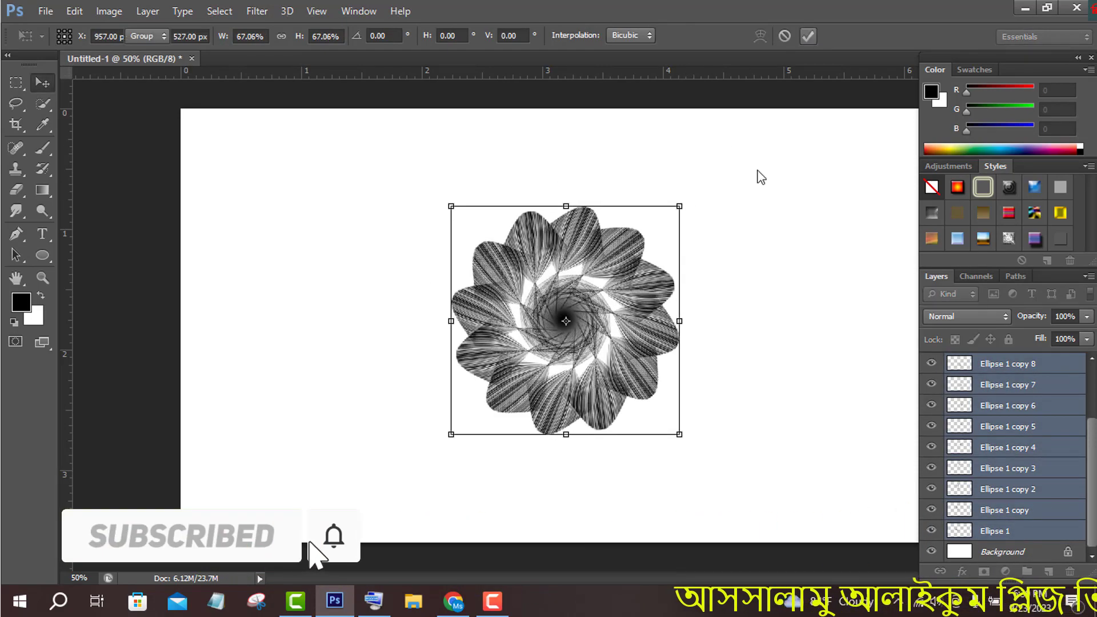
{"action": "key", "text": "Return"}
{"action": "left_click_drag", "start_coordinate": [616, 311], "coordinate": [619, 318]}
{"action": "key", "text": "ctrl+z"}
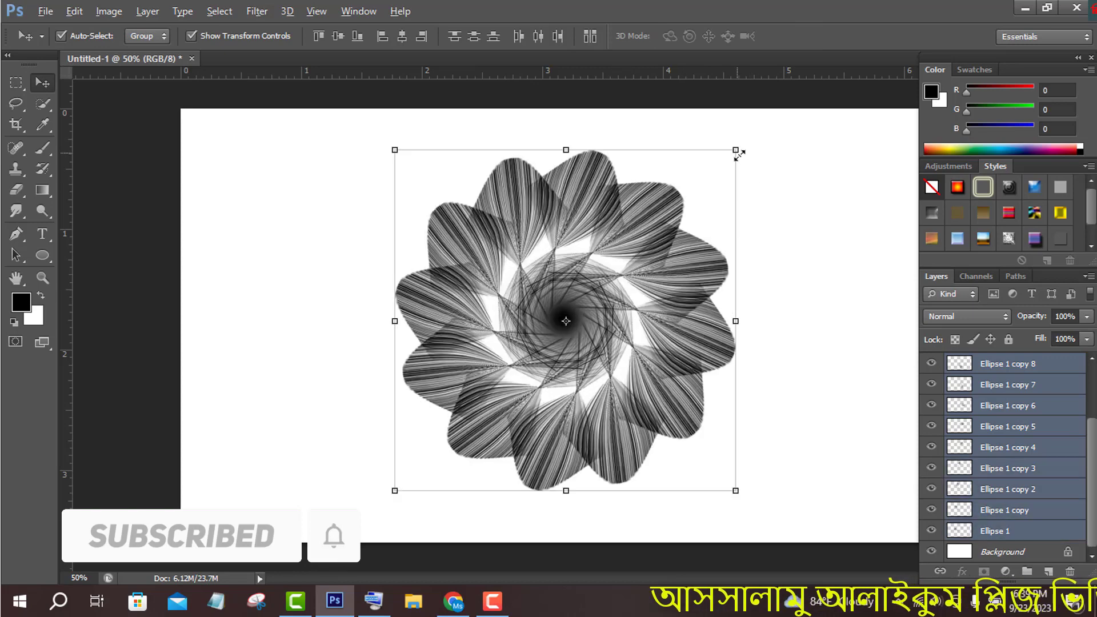
Scale the selected flower down proportionally and move it up and slightly right on the canvas
{"action": "left_click_drag", "start_coordinate": [739, 155], "coordinate": [701, 195]}
{"action": "left_click_drag", "start_coordinate": [571, 298], "coordinate": [601, 233]}
{"action": "left_click", "coordinate": [809, 35]}
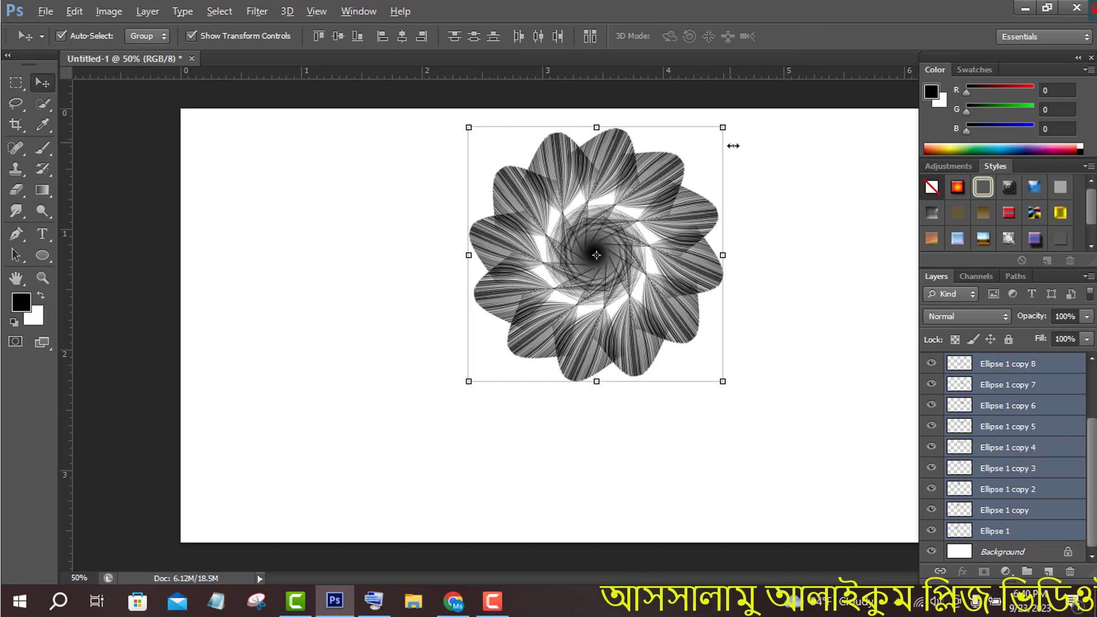
Shrink the selected flower proportionally a little more and place it near the upper middle of the canvas
{"action": "left_click_drag", "start_coordinate": [725, 126], "coordinate": [701, 151]}
{"action": "left_click", "coordinate": [809, 36]}
{"action": "left_click", "coordinate": [598, 255]}
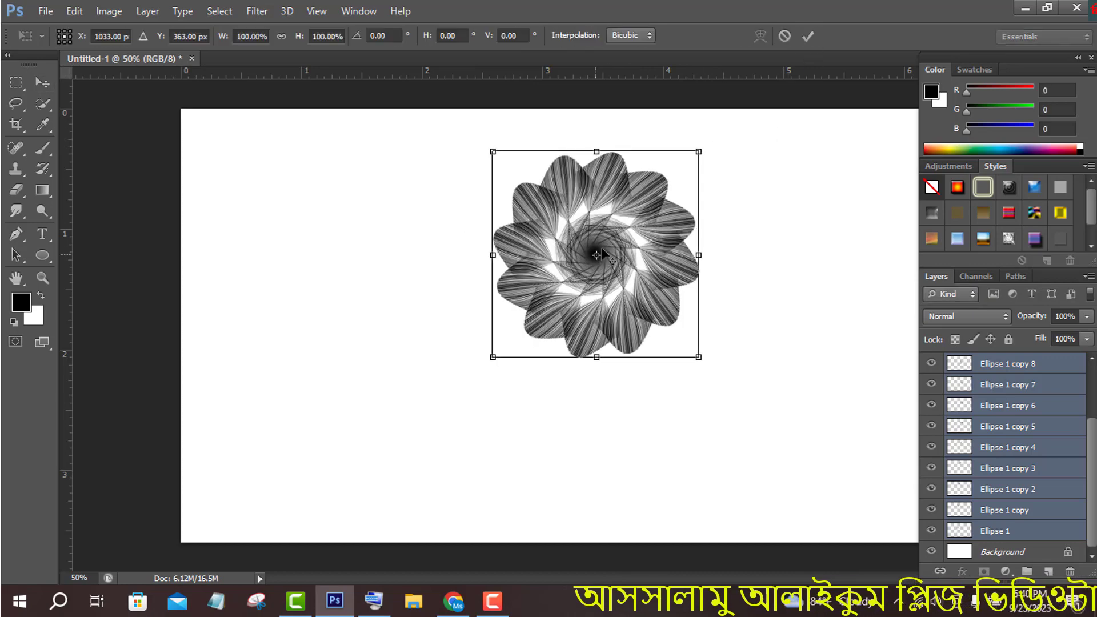
{"action": "left_click_drag", "start_coordinate": [602, 250], "coordinate": [617, 216]}
{"action": "left_click", "coordinate": [808, 36]}
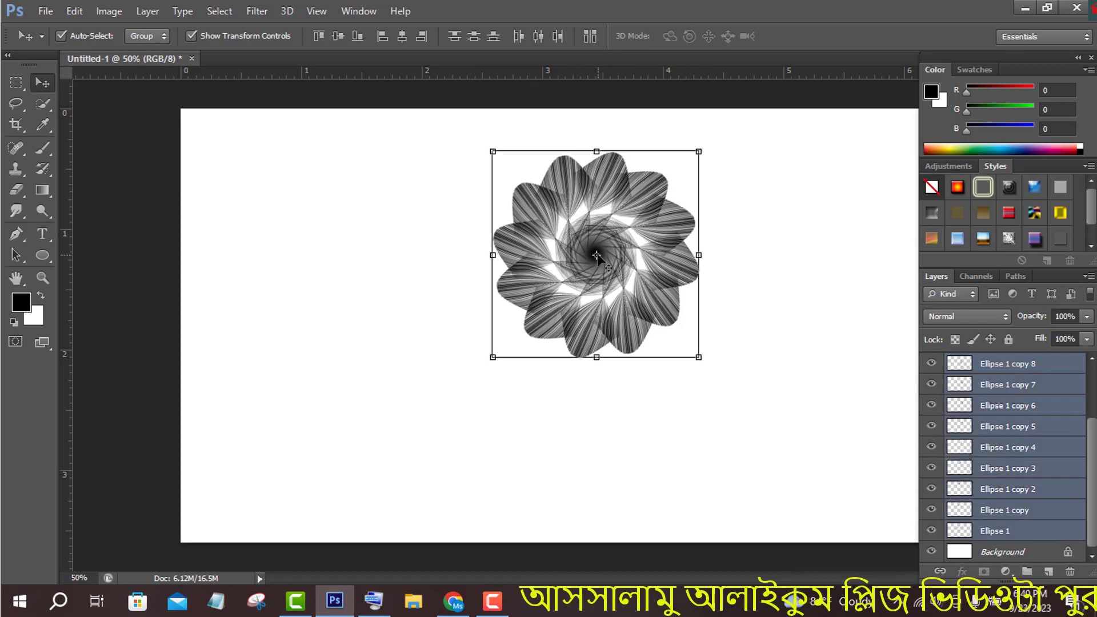
{"action": "left_click_drag", "start_coordinate": [615, 253], "coordinate": [627, 229]}
{"action": "left_click", "coordinate": [809, 37]}
Group the flower layers and place two copies of the group, one lower right and one lower left of the original flower
{"action": "scroll", "coordinate": [1038, 400], "scroll_direction": "up", "scroll_amount": 2}
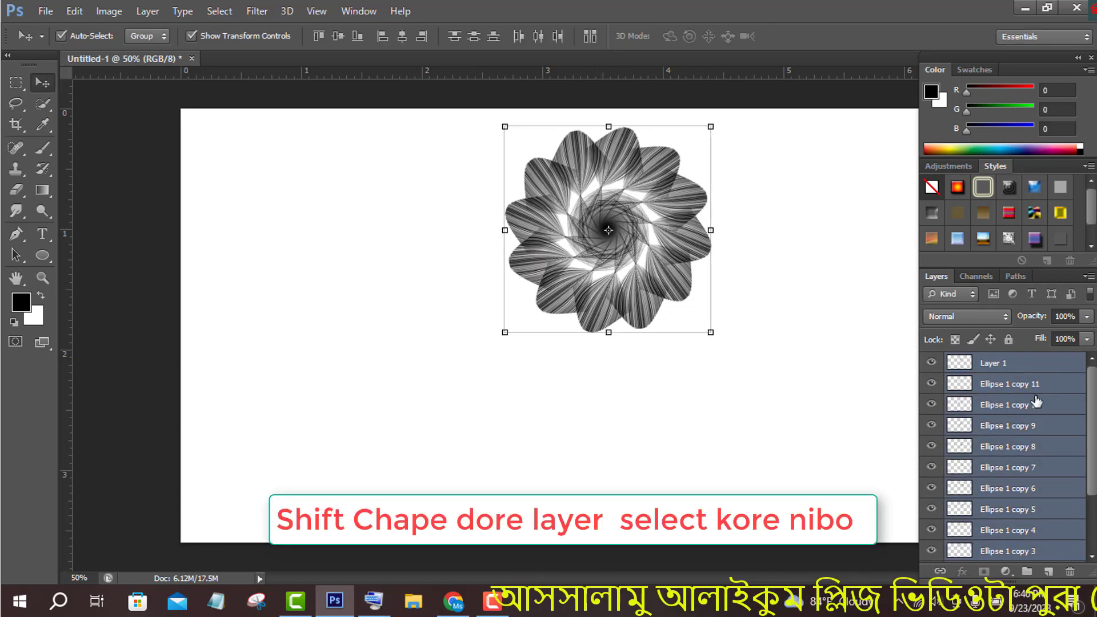
{"action": "key", "text": "ctrl+g"}
{"action": "left_click_drag", "start_coordinate": [621, 256], "coordinate": [820, 342]}
{"action": "left_click_drag", "start_coordinate": [466, 322], "coordinate": [450, 326]}
With the Pen tool in Shape mode, draw a curved stem from the top flower's centre downward, layered just above Group 1
{"action": "left_click", "coordinate": [16, 233]}
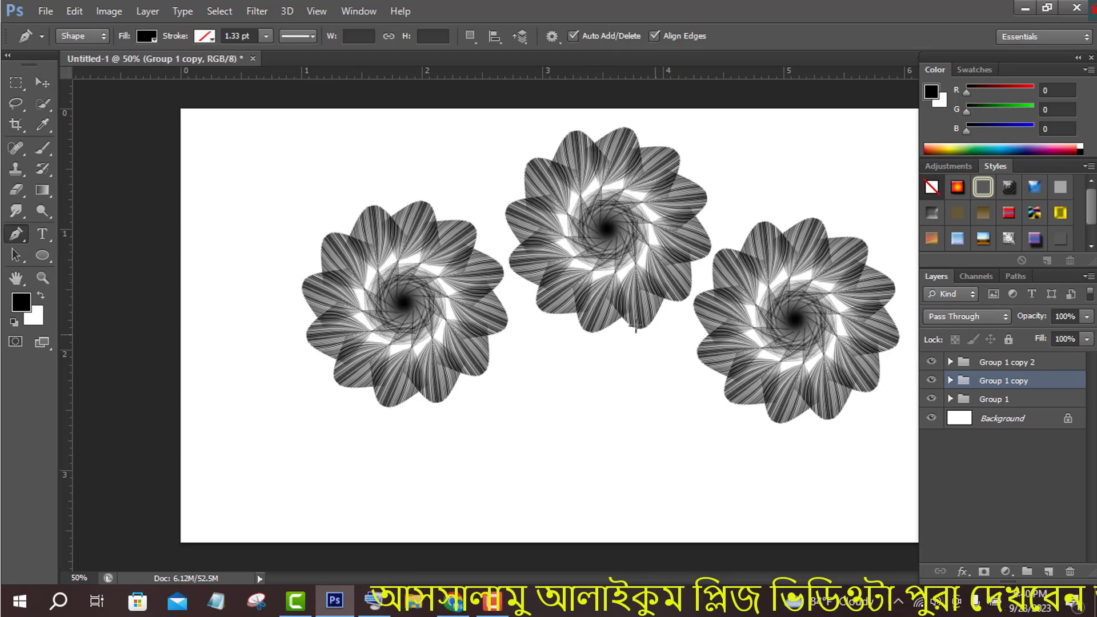
{"action": "key", "text": "alt+bracketleft"}
{"action": "left_click", "coordinate": [607, 229]}
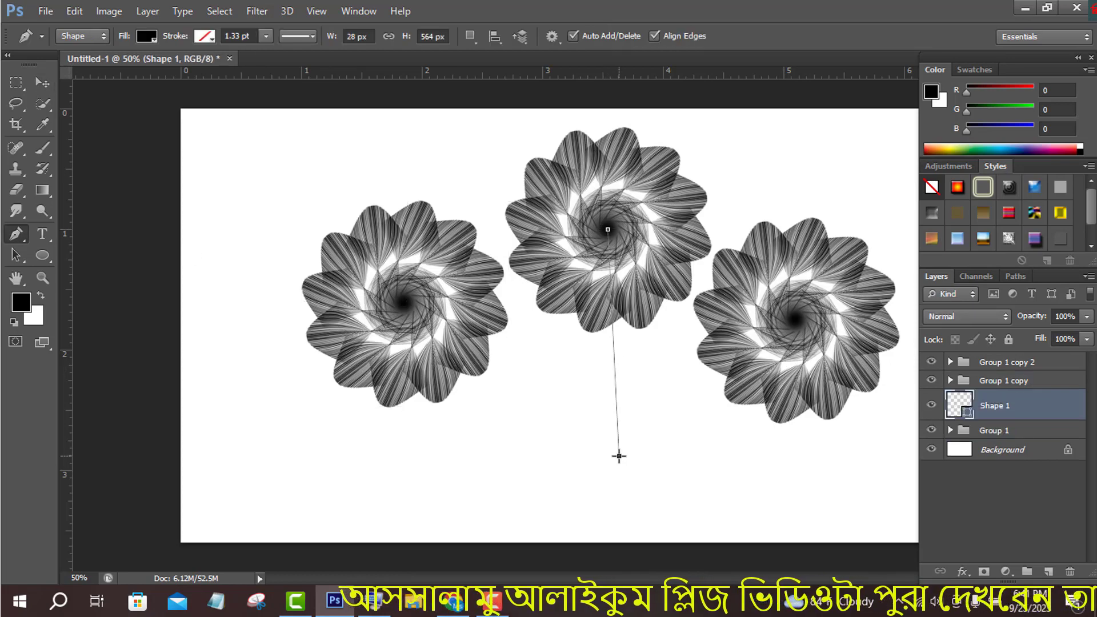
{"action": "left_click_drag", "start_coordinate": [619, 456], "coordinate": [584, 557]}
Set the stem shape to no fill with a black stroke
{"action": "left_click", "coordinate": [146, 36]}
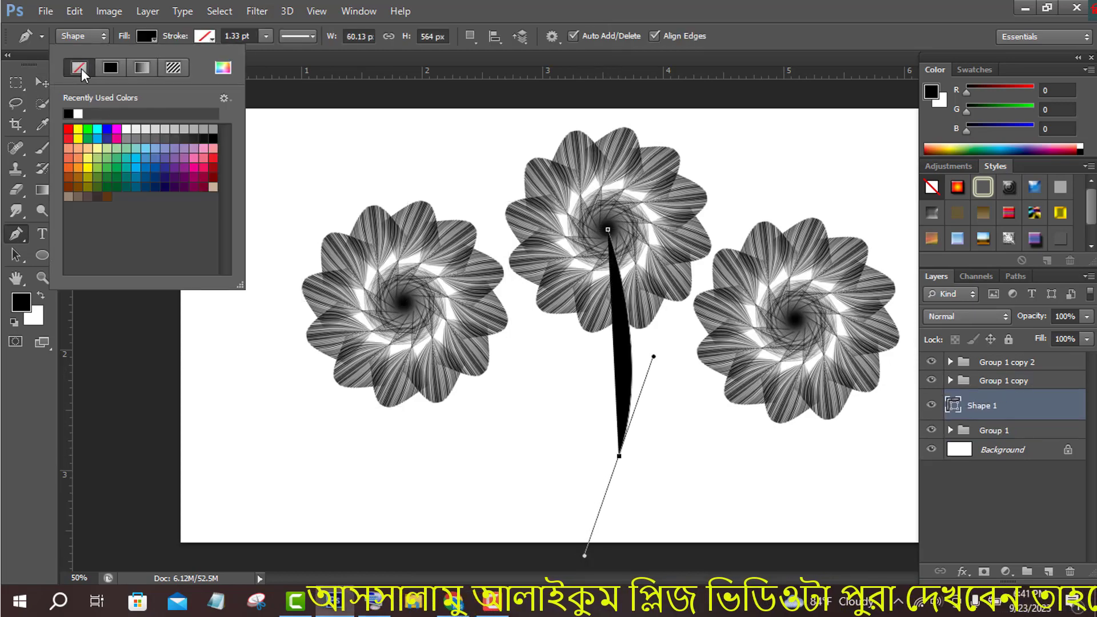
{"action": "left_click", "coordinate": [79, 68]}
{"action": "left_click", "coordinate": [204, 36]}
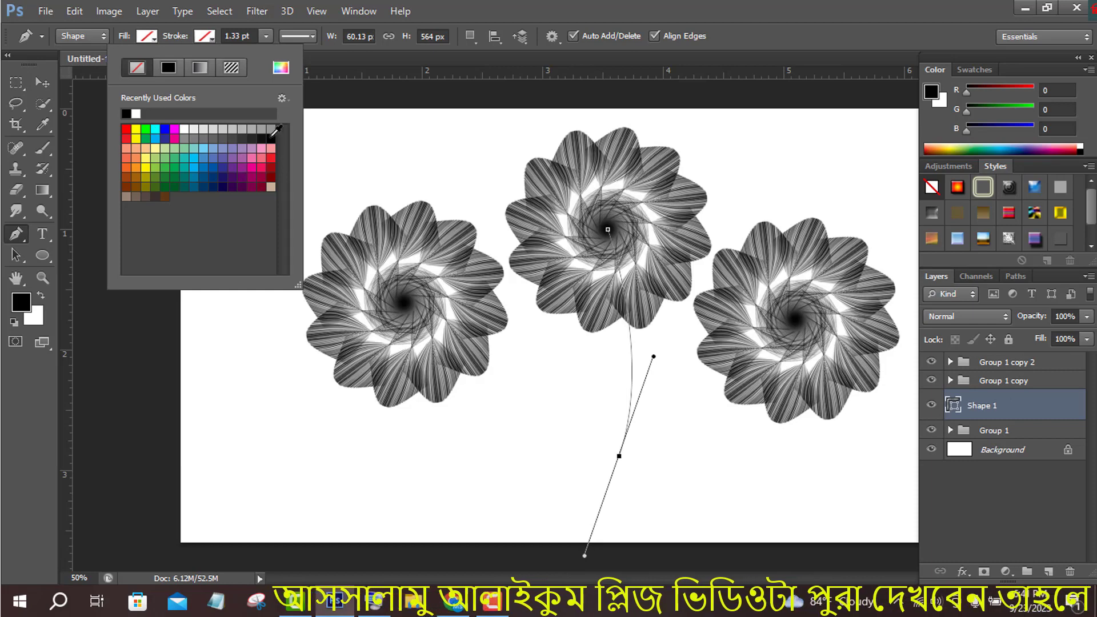
{"action": "left_click", "coordinate": [272, 137]}
Draw a second curved stem from the left flower's centre to the lower end of the first stem
{"action": "left_click", "coordinate": [20, 237]}
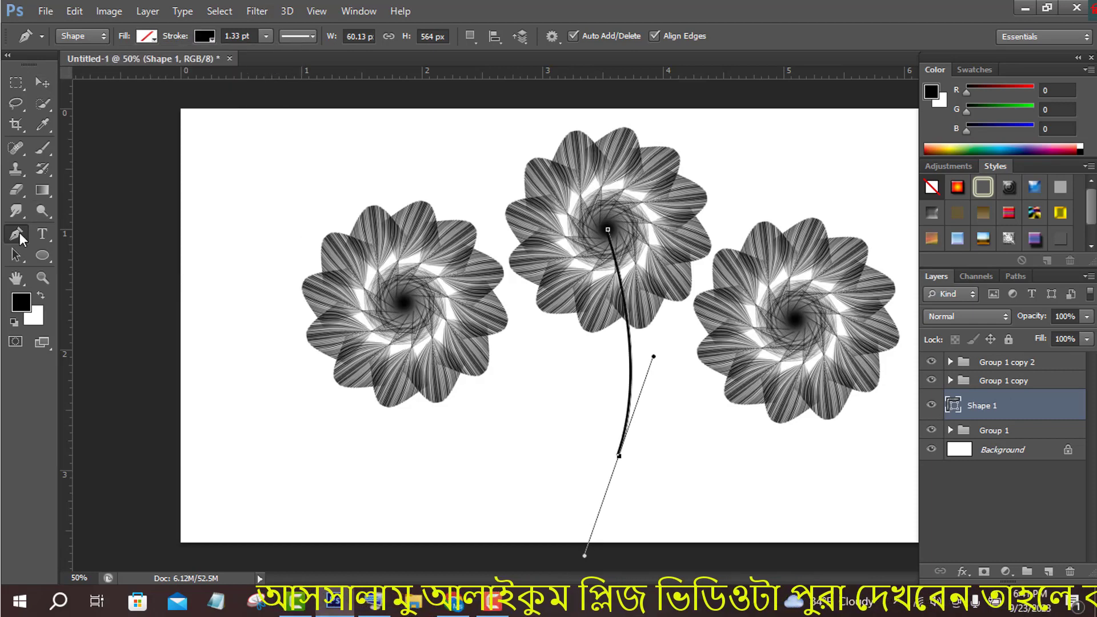
{"action": "left_click", "coordinate": [403, 303]}
{"action": "left_click_drag", "start_coordinate": [616, 455], "coordinate": [726, 477]}
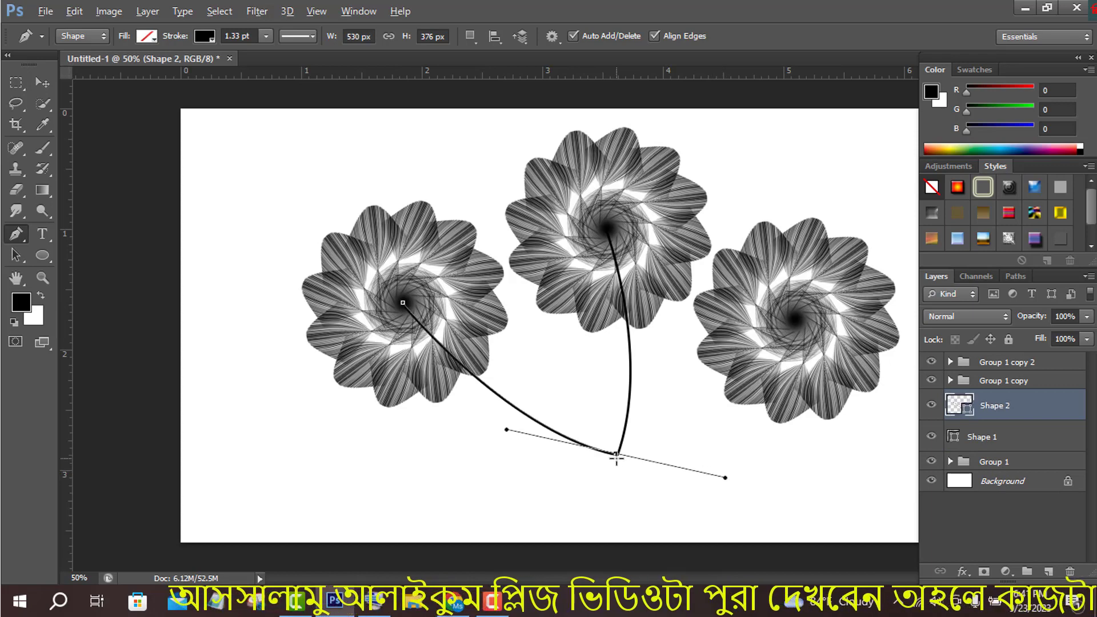
Draw a third curved stem as a separate shape from the right flower's centre to the shared stem junction
{"action": "left_click", "coordinate": [797, 319]}
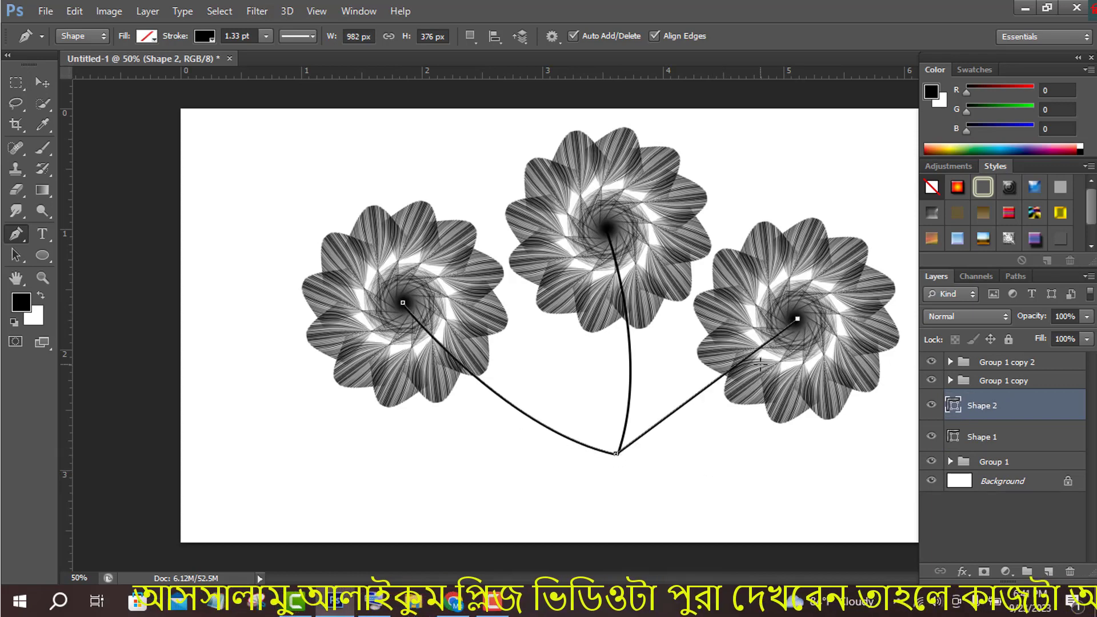
{"action": "key", "text": "ctrl+z"}
{"action": "left_click", "coordinate": [41, 87]}
{"action": "key", "text": "p"}
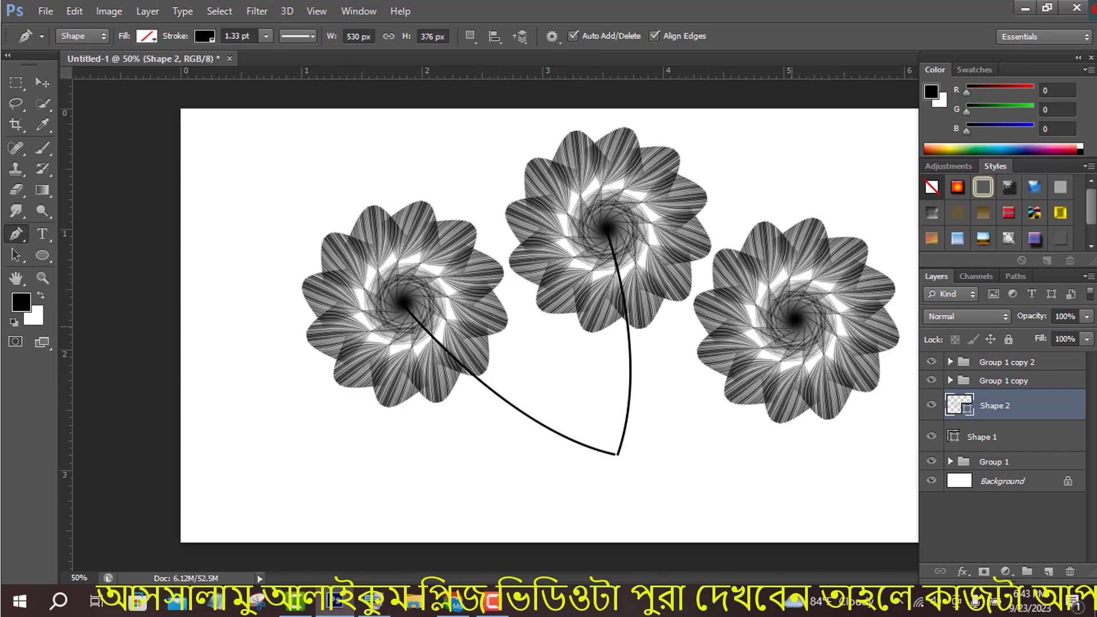
{"action": "left_click", "coordinate": [797, 319]}
{"action": "left_click_drag", "start_coordinate": [618, 455], "coordinate": [508, 465]}
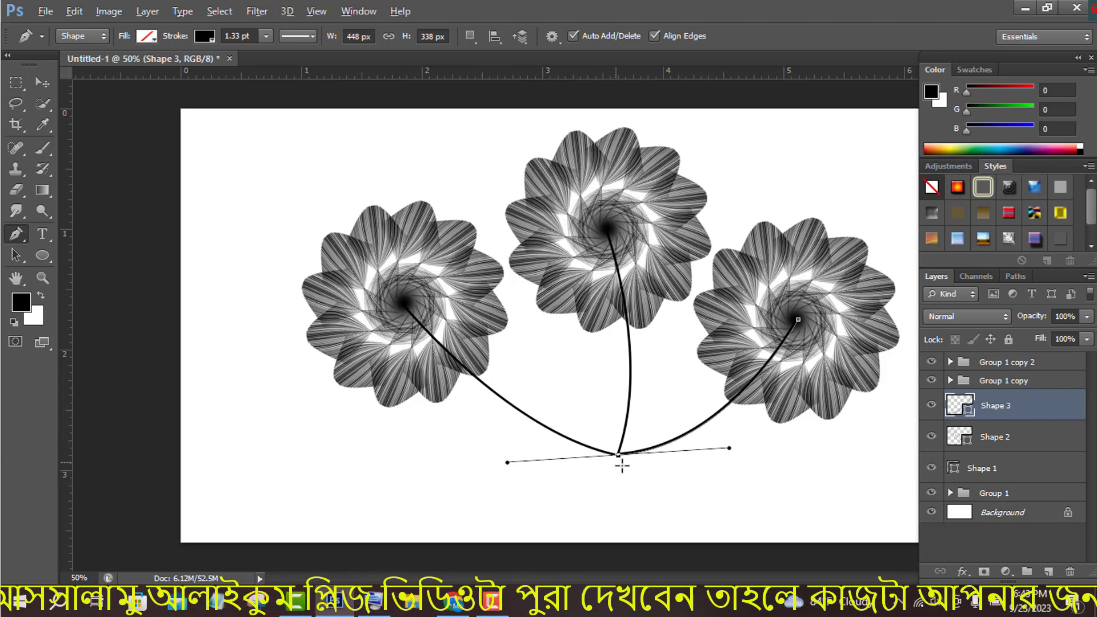
Stretch the left stem, Shape 2, slightly so it spans from the left flower's centre to the stem junction
{"action": "left_click", "coordinate": [40, 80]}
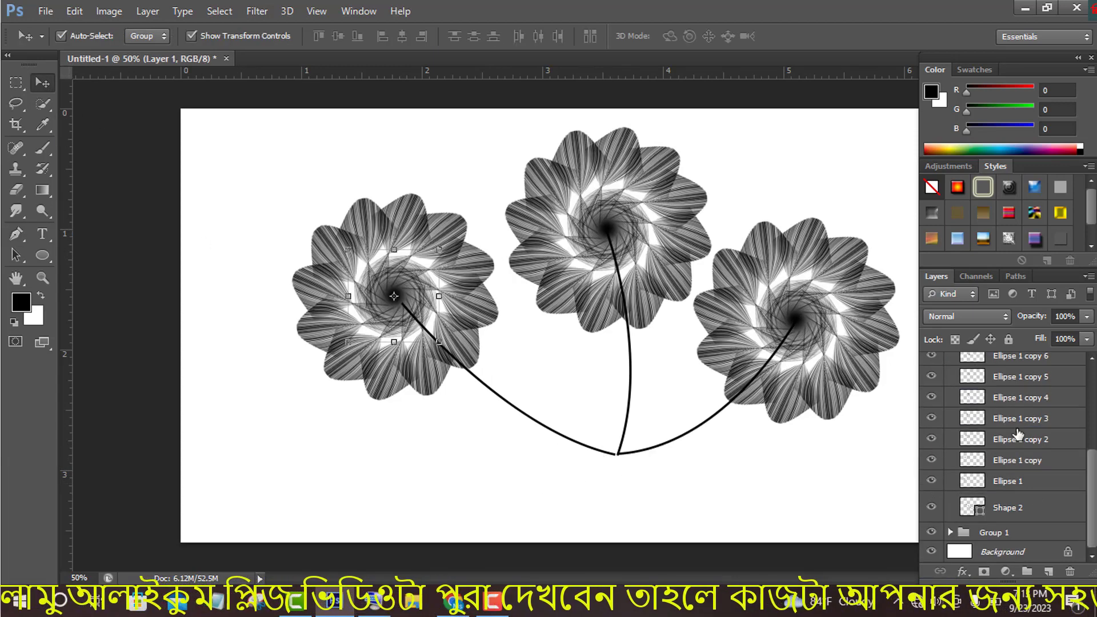
{"action": "left_click", "coordinate": [1022, 513]}
{"action": "left_click_drag", "start_coordinate": [401, 303], "coordinate": [396, 299]}
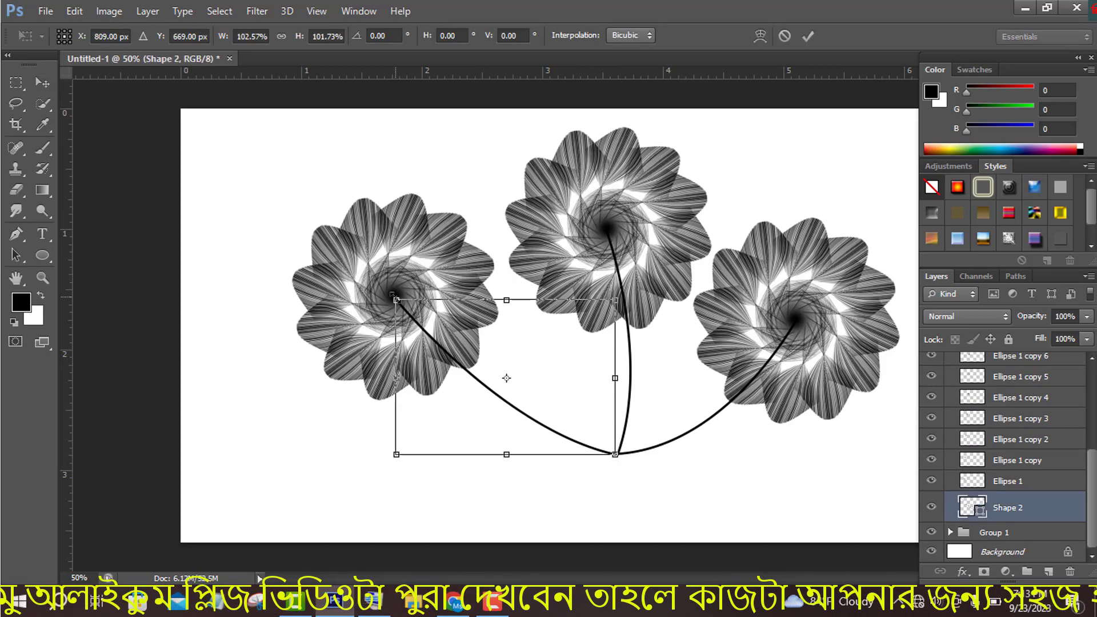
{"action": "left_click_drag", "start_coordinate": [624, 455], "coordinate": [623, 453]}
{"action": "left_click", "coordinate": [808, 36]}
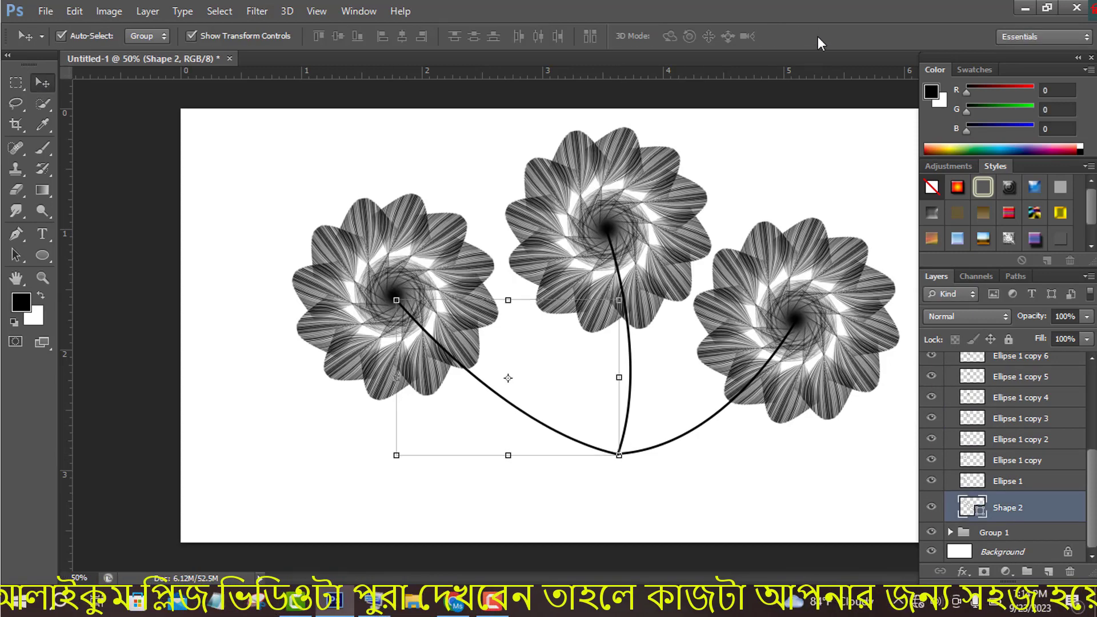
Hide the transform controls and collapse the Group 1 copy layer group
{"action": "left_click", "coordinate": [190, 36]}
{"action": "scroll", "coordinate": [1023, 459], "scroll_direction": "up", "scroll_amount": 5}
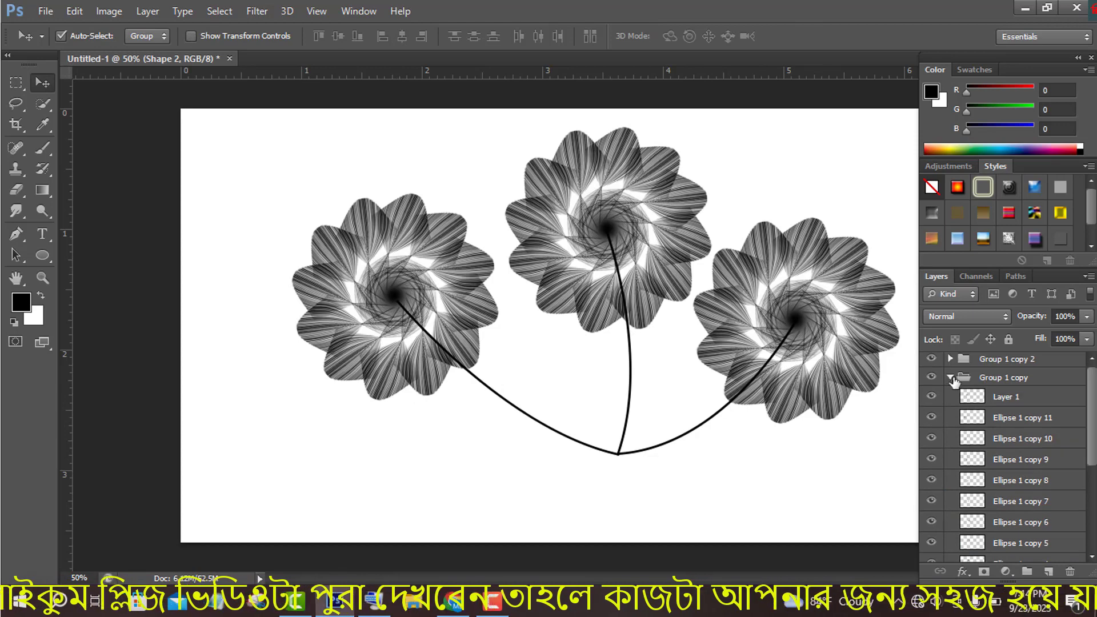
{"action": "left_click", "coordinate": [951, 382]}
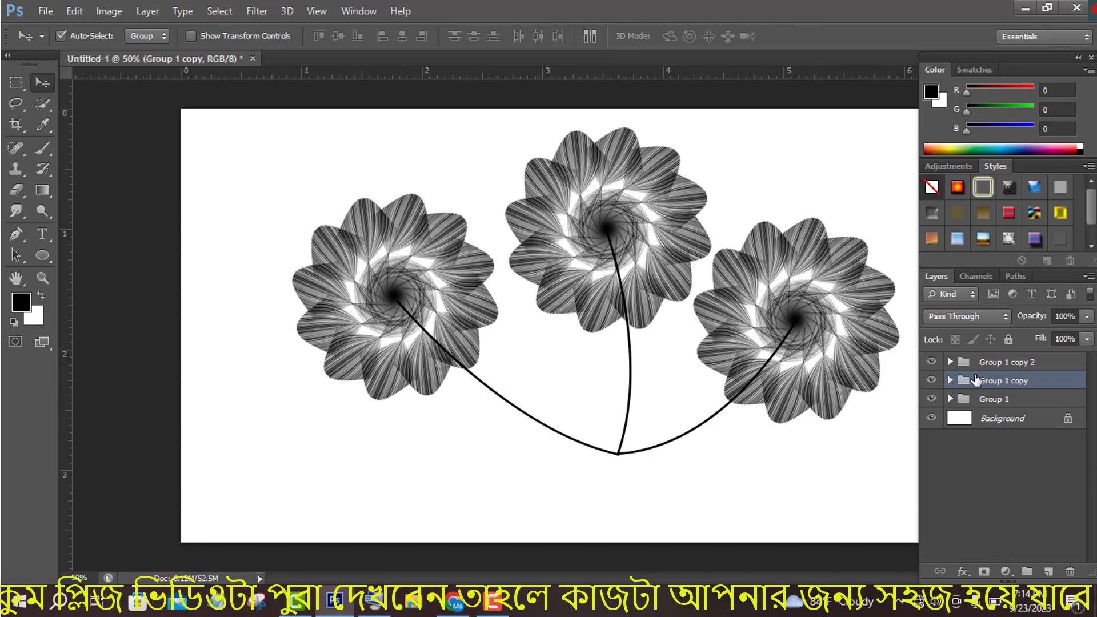
Show the transform controls and duplicate the left flower's group, Group 1 copy
{"action": "left_click", "coordinate": [993, 400]}
{"action": "left_click", "coordinate": [1001, 381]}
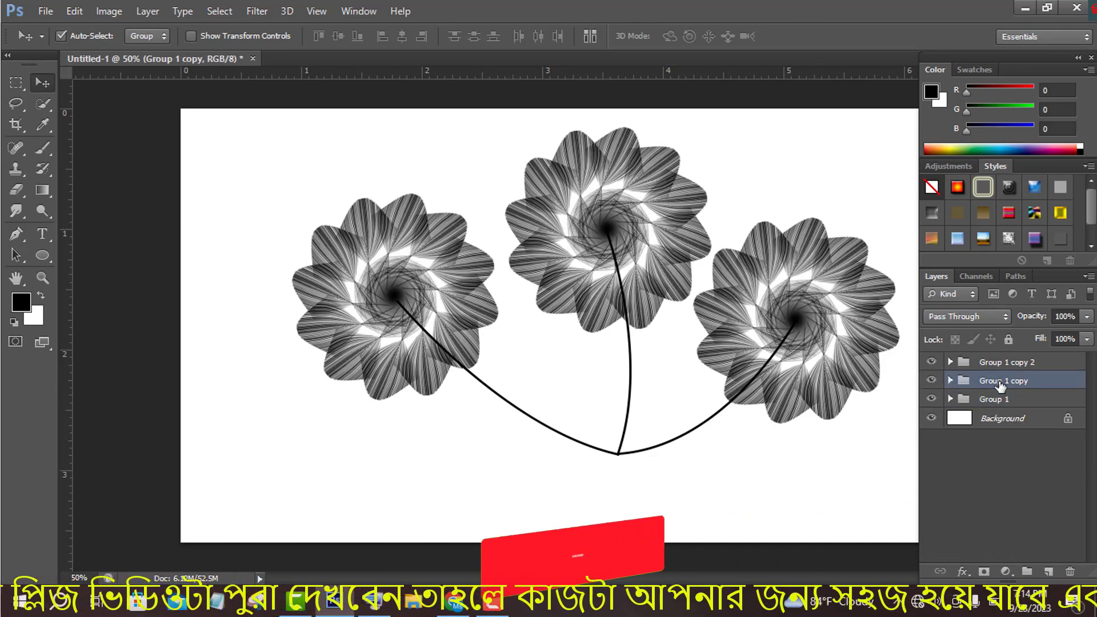
{"action": "left_click", "coordinate": [190, 36]}
{"action": "left_click_drag", "start_coordinate": [1000, 381], "coordinate": [1049, 572]}
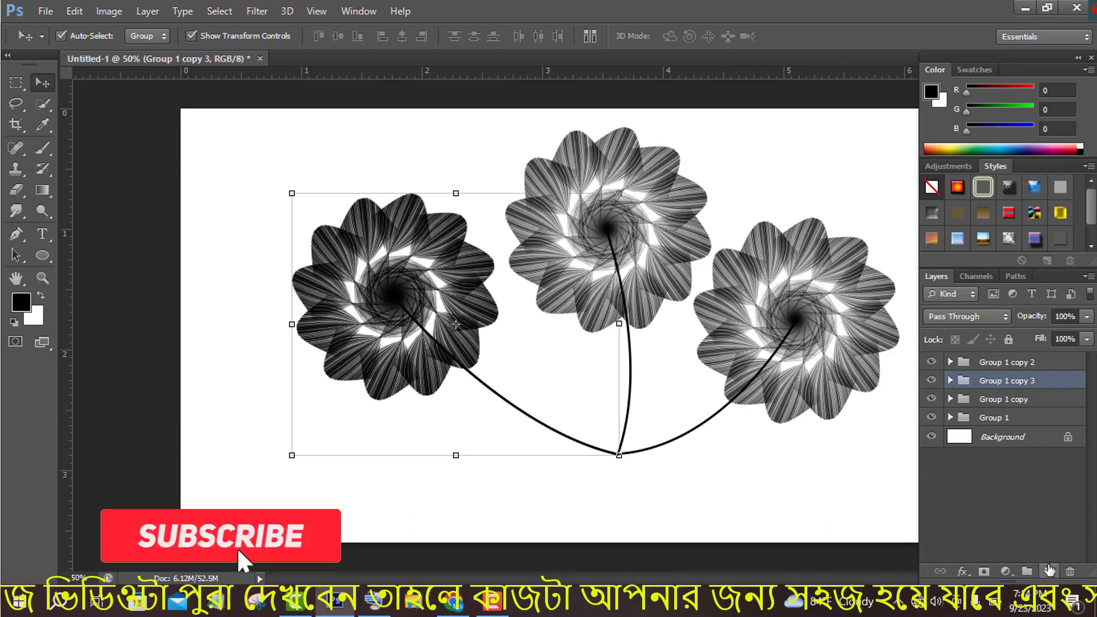
Scale the duplicated left flower to about 78.5%, rotate it about -37°, and place it below the original with its stem at the junction
{"action": "key", "text": "ctrl+t"}
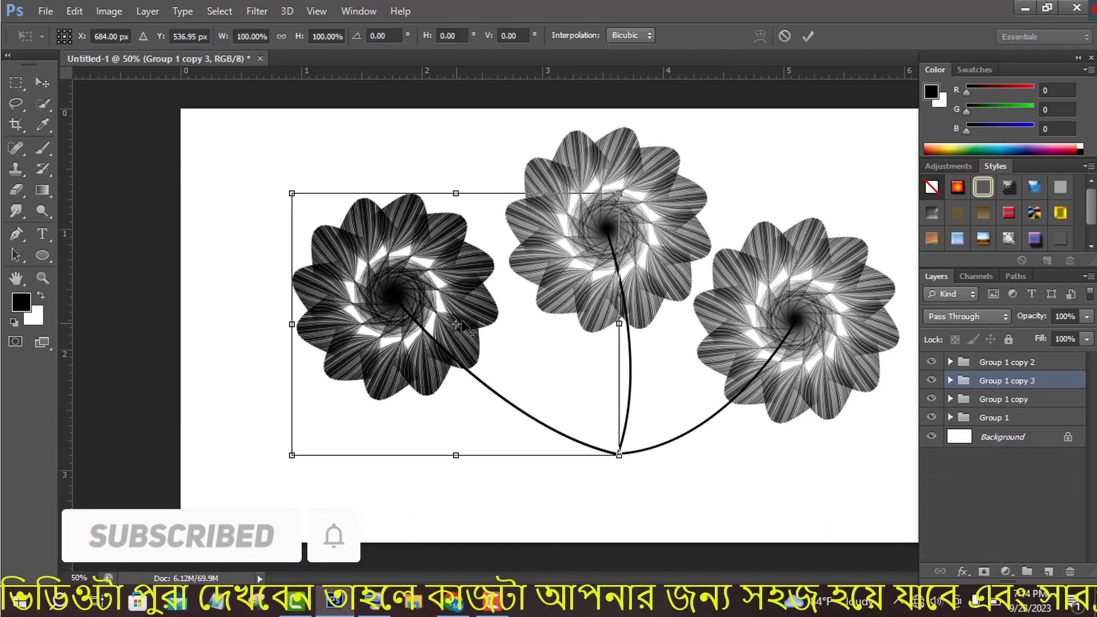
{"action": "left_click_drag", "start_coordinate": [461, 318], "coordinate": [441, 361]}
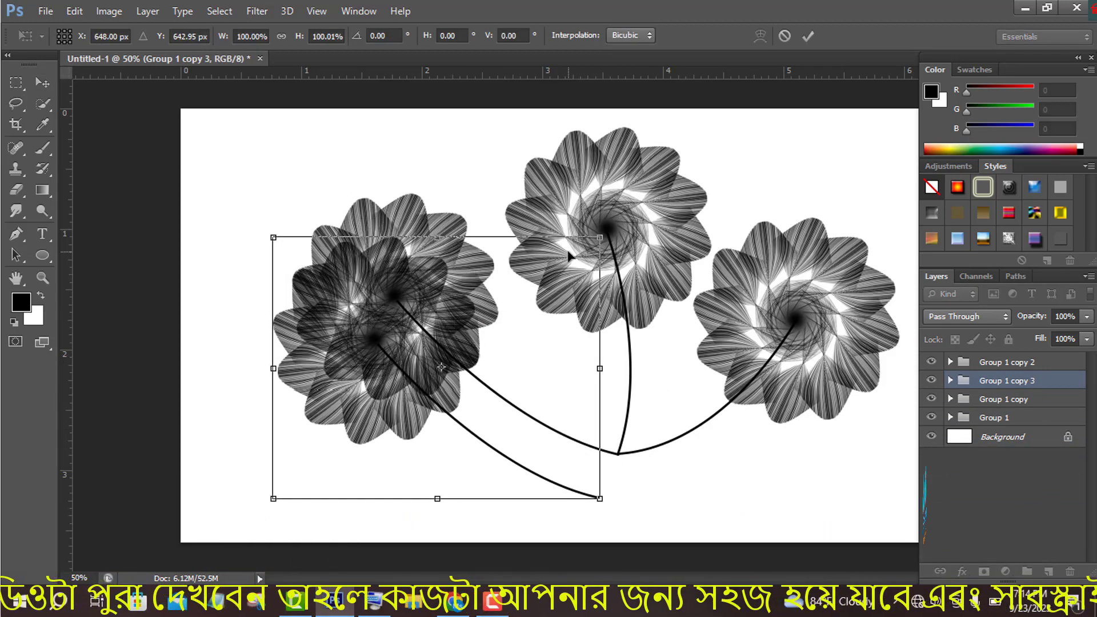
{"action": "left_click_drag", "start_coordinate": [268, 232], "coordinate": [283, 424]}
{"action": "left_click_drag", "start_coordinate": [446, 454], "coordinate": [443, 474]}
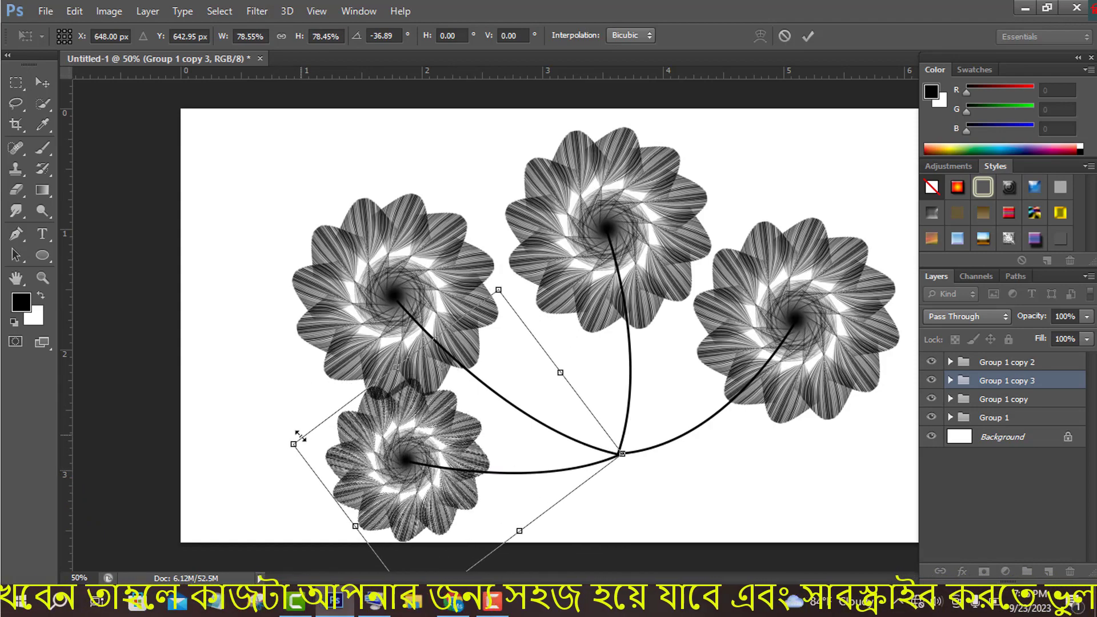
Reduce the lower-left flower's scale to about 70.6% and its rotation to about -36.4°, keeping its stem near the junction
{"action": "left_click_drag", "start_coordinate": [294, 443], "coordinate": [309, 445]}
{"action": "left_click_drag", "start_coordinate": [420, 470], "coordinate": [427, 474]}
{"action": "left_click_drag", "start_coordinate": [289, 443], "coordinate": [289, 454]}
{"action": "left_click_drag", "start_coordinate": [395, 488], "coordinate": [389, 495]}
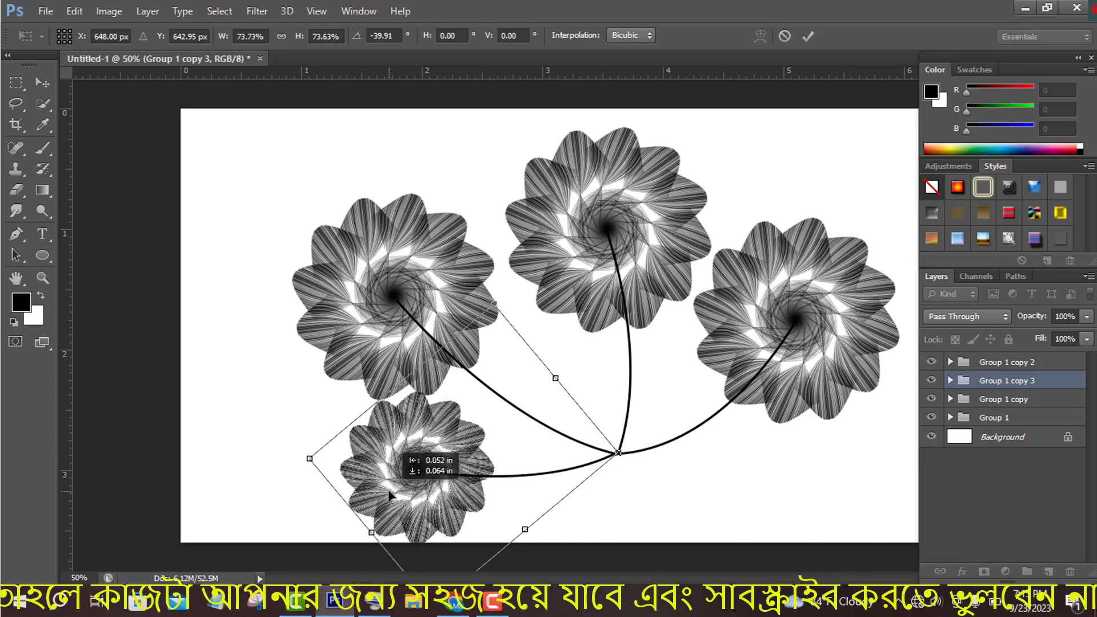
{"action": "left_click_drag", "start_coordinate": [310, 459], "coordinate": [316, 455]}
{"action": "left_click_drag", "start_coordinate": [522, 287], "coordinate": [531, 296]}
{"action": "left_click_drag", "start_coordinate": [616, 480], "coordinate": [623, 472]}
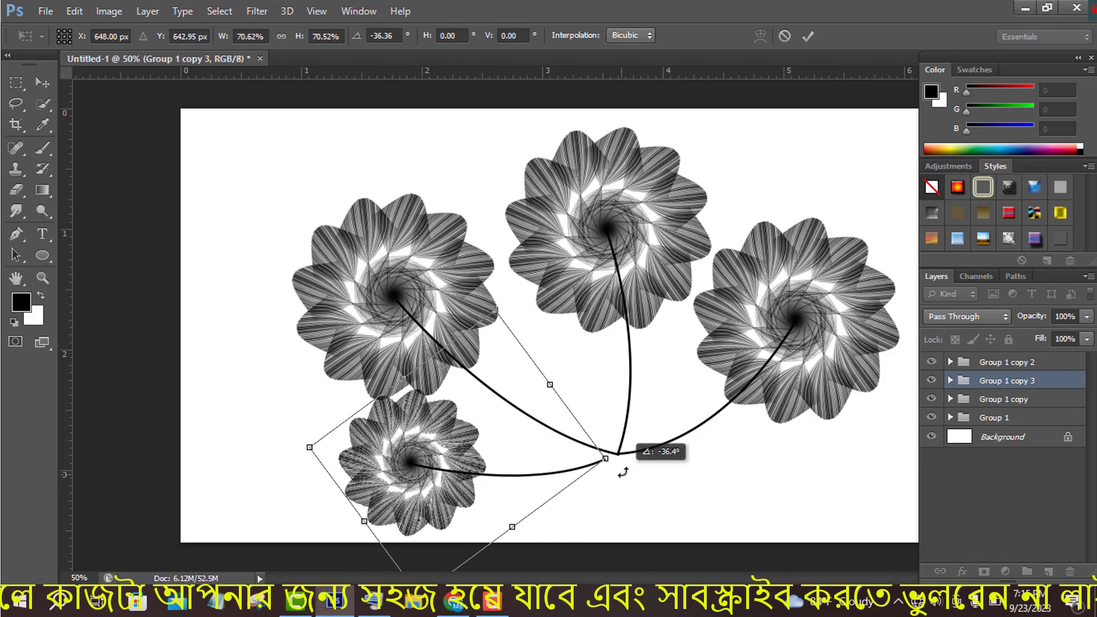
Rotate the lower-left flower to about -39.9°, realign its stem with the junction, shrink it slightly more and apply the transform
{"action": "left_click_drag", "start_coordinate": [478, 454], "coordinate": [491, 451]}
{"action": "left_click_drag", "start_coordinate": [312, 443], "coordinate": [312, 451]}
{"action": "left_click_drag", "start_coordinate": [395, 471], "coordinate": [395, 479]}
{"action": "left_click_drag", "start_coordinate": [636, 464], "coordinate": [638, 460]}
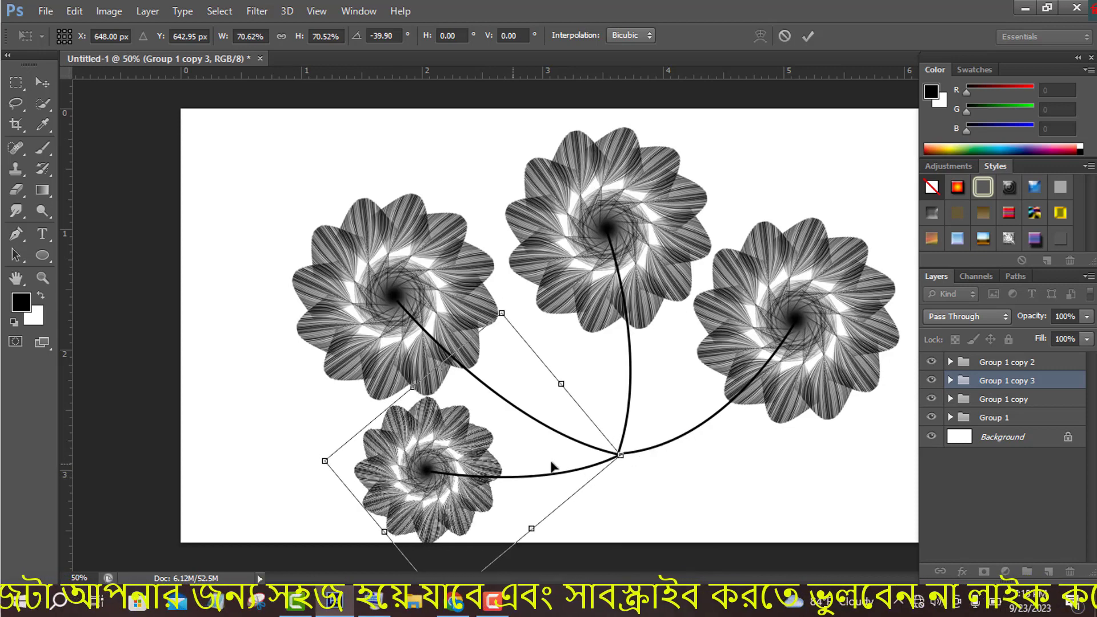
{"action": "left_click_drag", "start_coordinate": [501, 314], "coordinate": [497, 324]}
{"action": "left_click", "coordinate": [808, 36]}
Slightly enlarge the lower-left flower and nudge it so its stem end meets the other stems
{"action": "left_click_drag", "start_coordinate": [470, 473], "coordinate": [490, 483]}
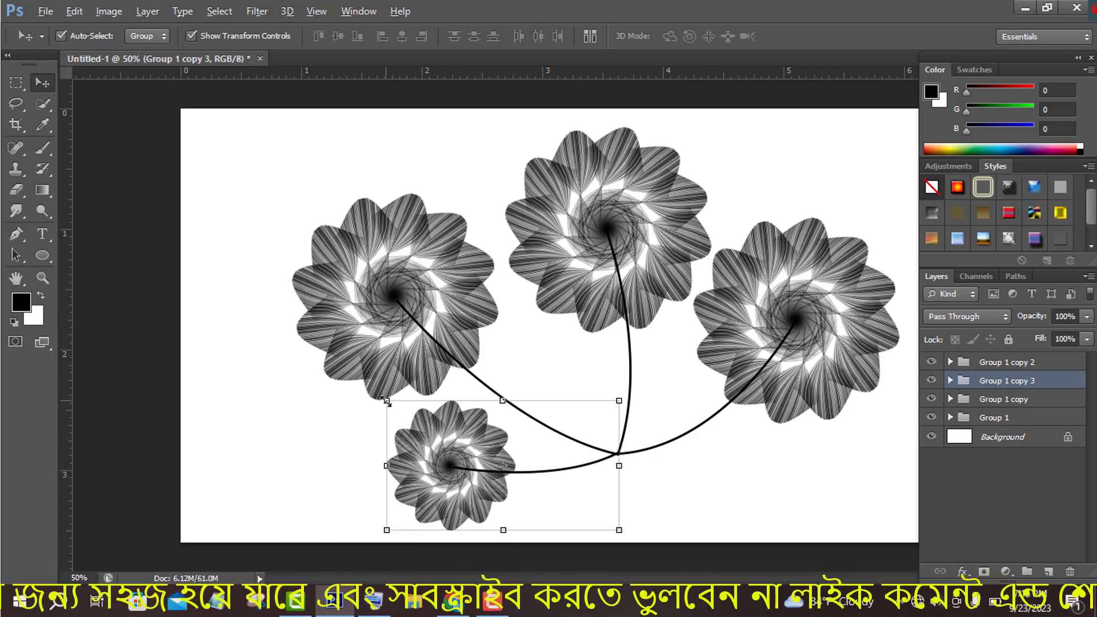
{"action": "left_click_drag", "start_coordinate": [386, 401], "coordinate": [380, 396]}
{"action": "left_click", "coordinate": [808, 37]}
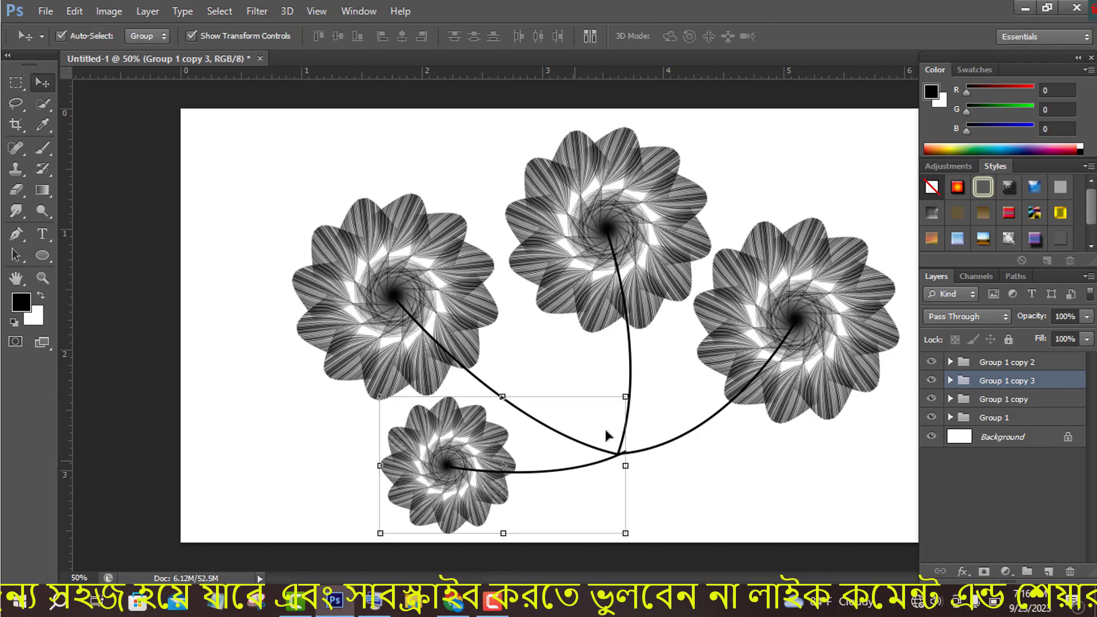
{"action": "left_click_drag", "start_coordinate": [605, 433], "coordinate": [601, 432]}
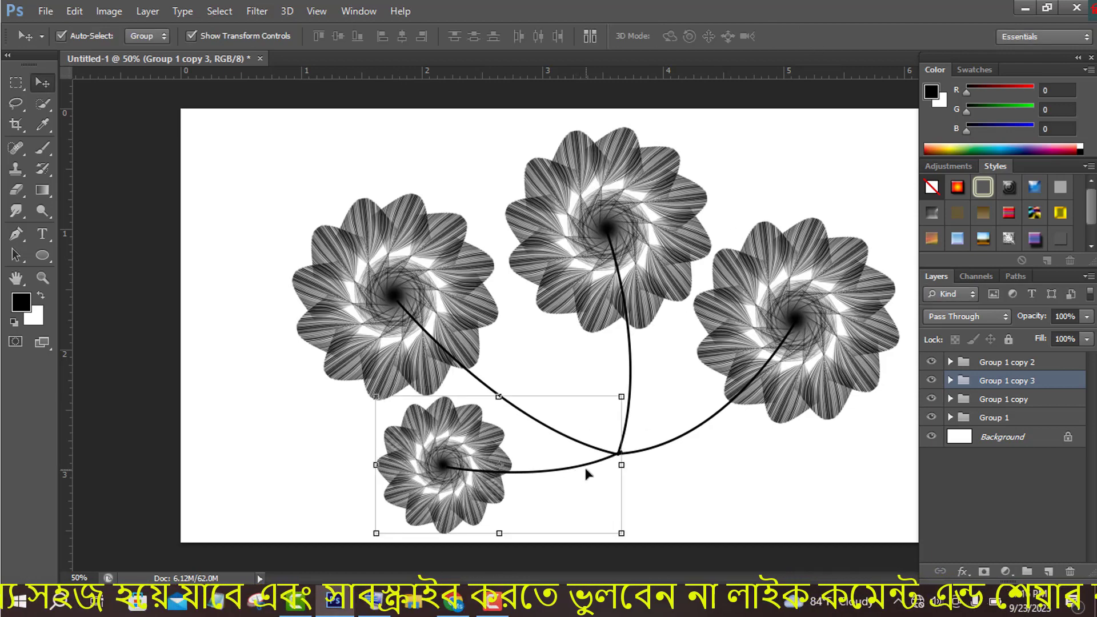
Duplicate the right flower's group, Group 1 copy 2, then scale the copy to about 70% and rotate it about 15° below the original
{"action": "left_click", "coordinate": [1019, 363]}
{"action": "left_click_drag", "start_coordinate": [1032, 366], "coordinate": [1049, 572]}
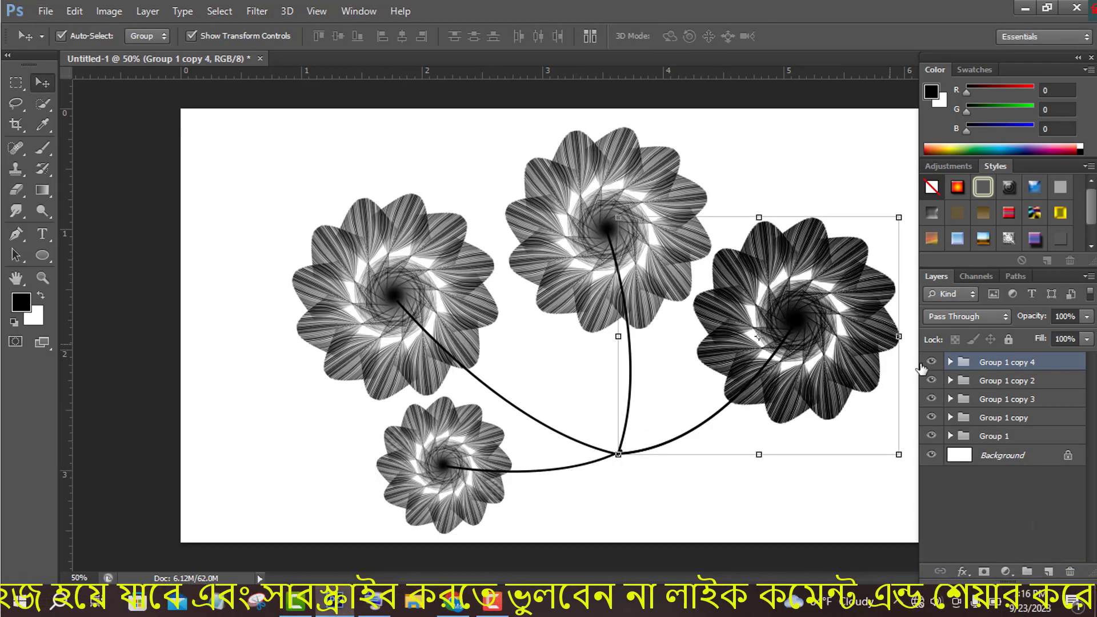
{"action": "left_click_drag", "start_coordinate": [826, 331], "coordinate": [822, 359]}
{"action": "left_click_drag", "start_coordinate": [895, 245], "coordinate": [861, 287]}
{"action": "left_click_drag", "start_coordinate": [832, 338], "coordinate": [802, 348]}
{"action": "left_click_drag", "start_coordinate": [844, 295], "coordinate": [855, 331]}
{"action": "left_click_drag", "start_coordinate": [801, 375], "coordinate": [818, 431]}
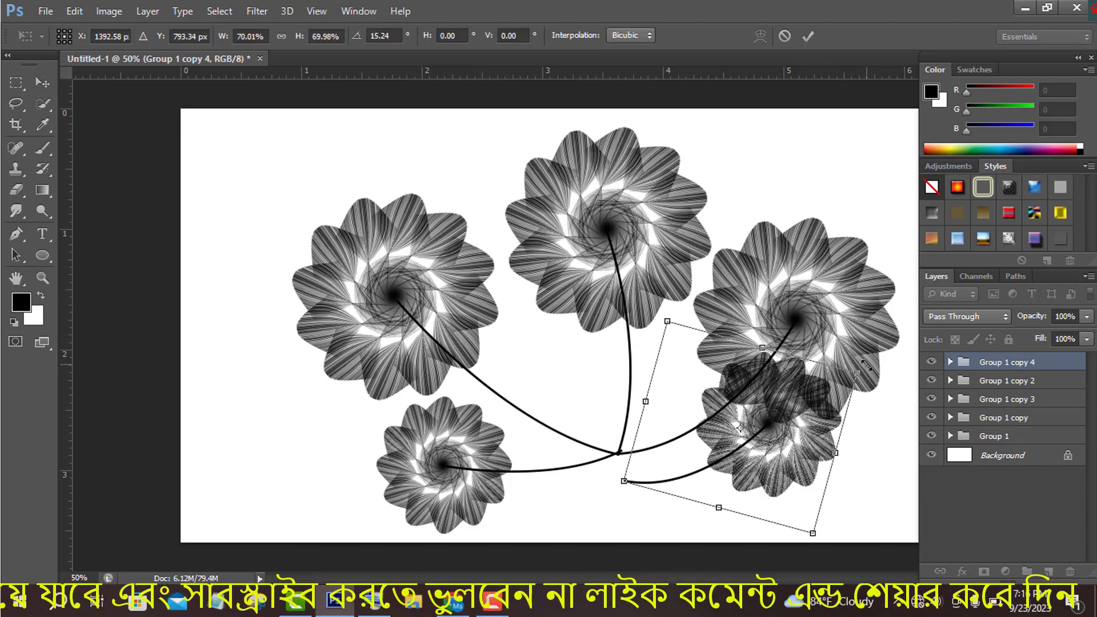
Rotate the lower-right flower to about 44.4° and move it so its stem end reaches the stem junction
{"action": "left_click_drag", "start_coordinate": [868, 366], "coordinate": [871, 408]}
{"action": "left_click_drag", "start_coordinate": [833, 441], "coordinate": [830, 458]}
{"action": "left_click_drag", "start_coordinate": [887, 417], "coordinate": [884, 444]}
{"action": "left_click_drag", "start_coordinate": [826, 458], "coordinate": [797, 482]}
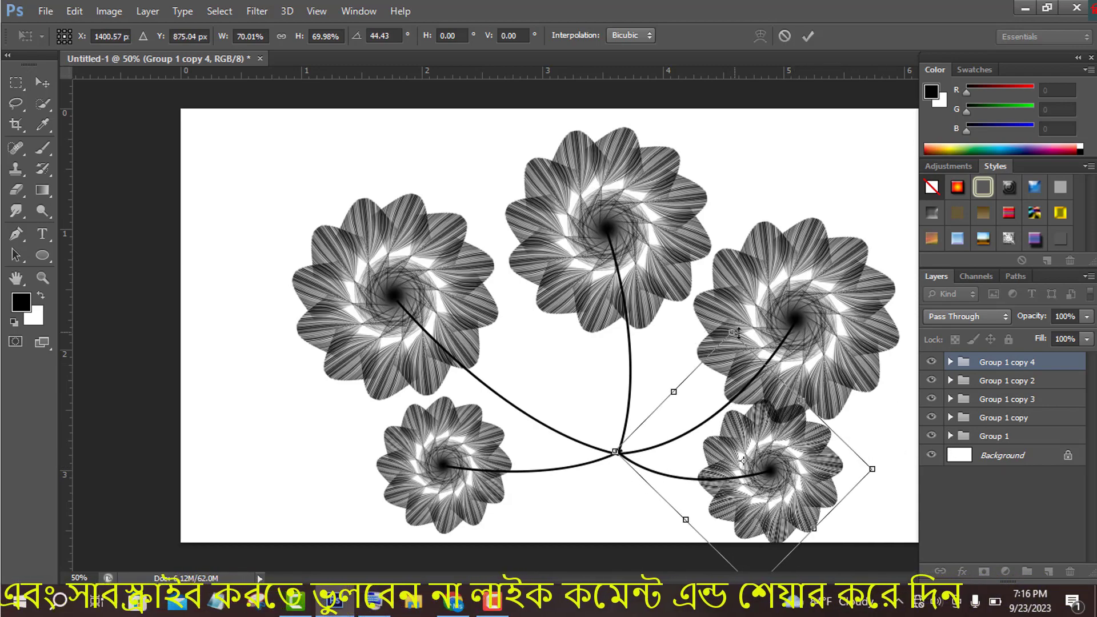
Shrink the lower-right flower to about 65.7%, then widen it to about 102.2% so its stem meets the junction
{"action": "left_click_drag", "start_coordinate": [738, 333], "coordinate": [739, 342]}
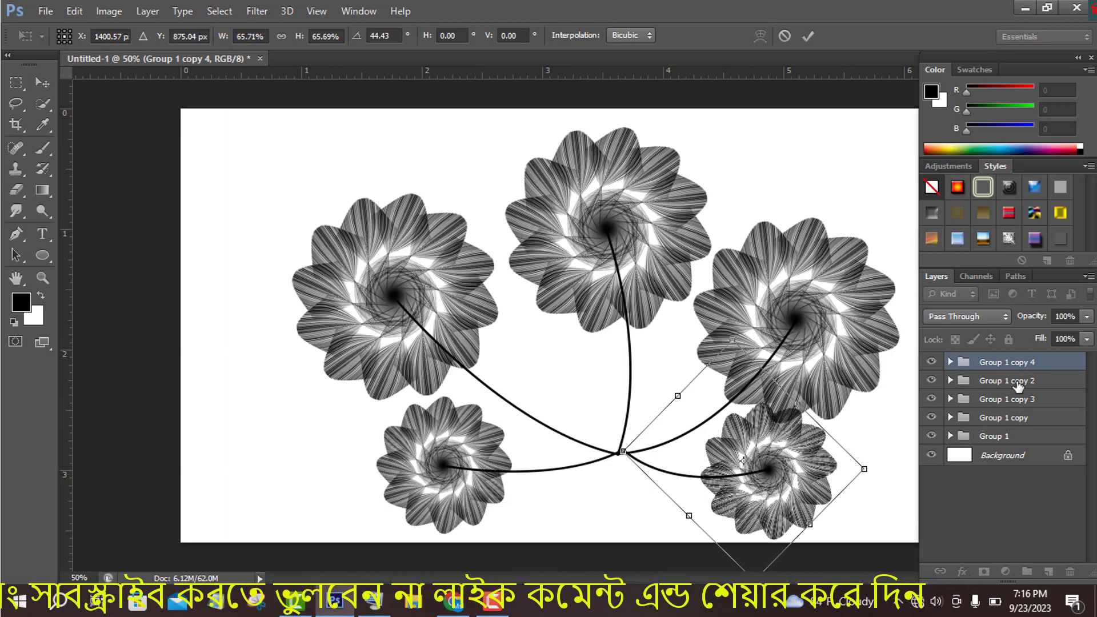
{"action": "left_click", "coordinate": [807, 36]}
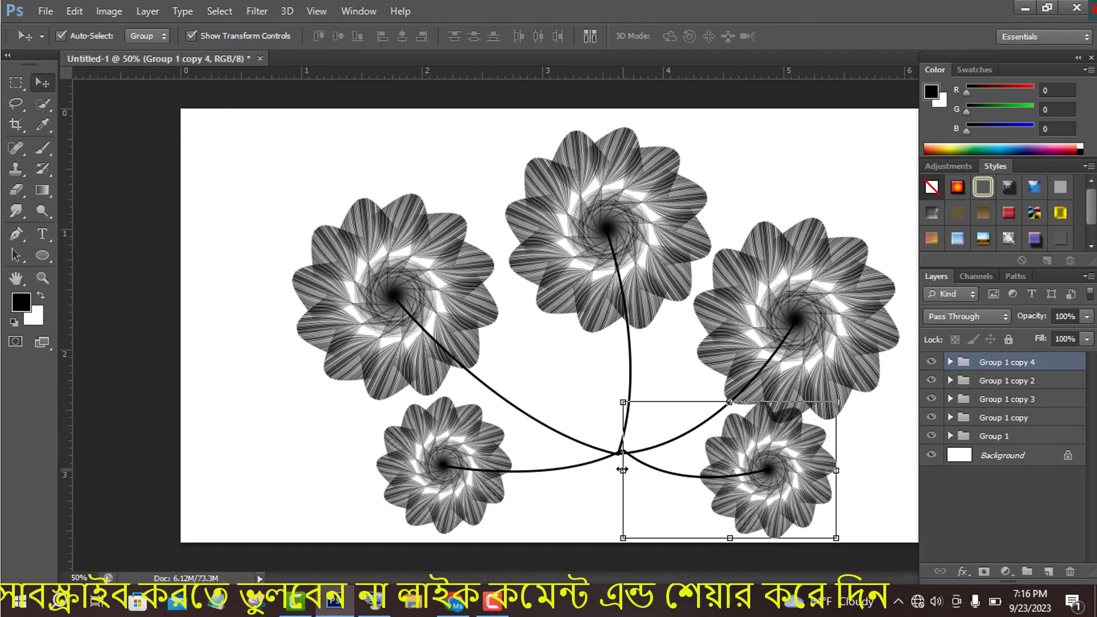
{"action": "left_click_drag", "start_coordinate": [624, 421], "coordinate": [620, 421]}
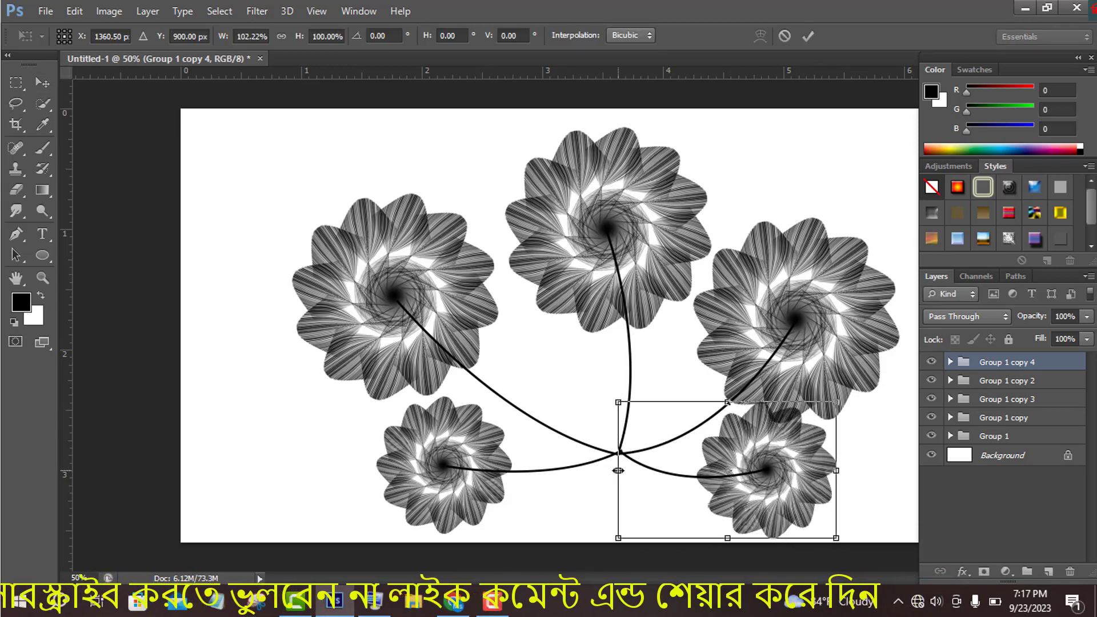
{"action": "left_click", "coordinate": [808, 36]}
Transform the right flower's group, Group 1 copy 2, upward and outward so it clears the lower-right flower while staying joined at the stem junction
{"action": "left_click", "coordinate": [1006, 399]}
{"action": "left_click", "coordinate": [1017, 418]}
{"action": "left_click", "coordinate": [1010, 436]}
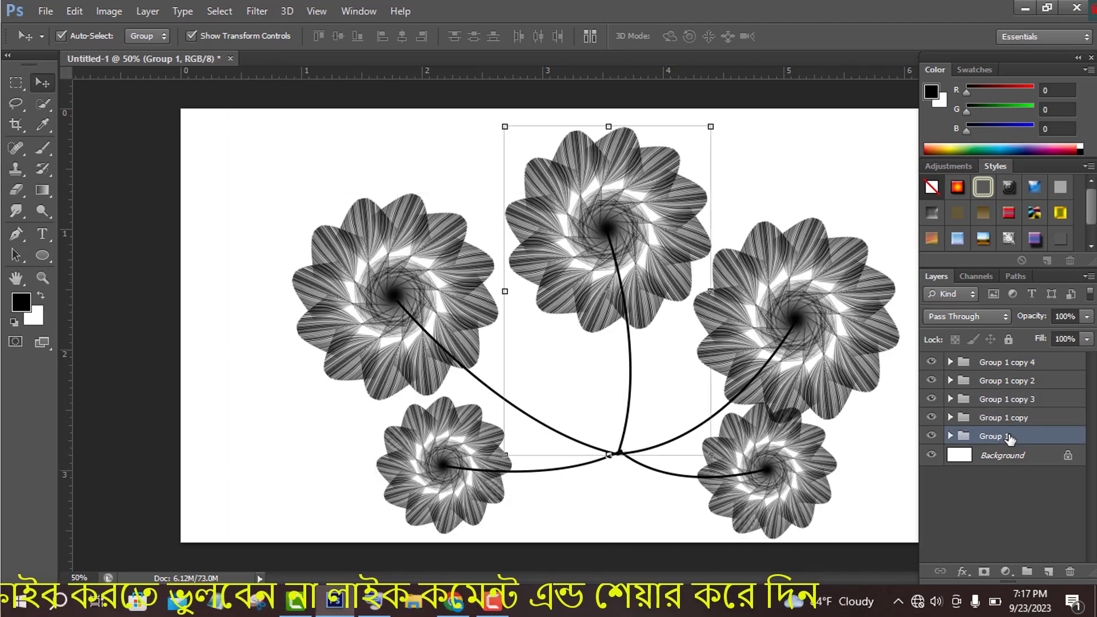
{"action": "left_click", "coordinate": [1015, 421]}
{"action": "left_click", "coordinate": [1015, 400]}
{"action": "left_click", "coordinate": [1012, 382]}
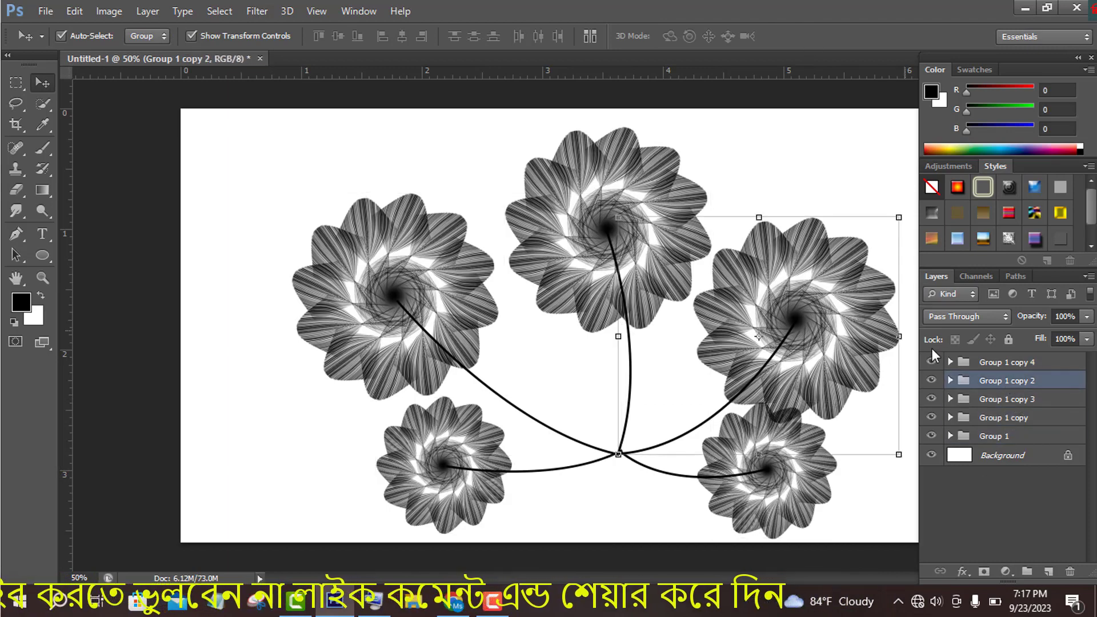
{"action": "left_click_drag", "start_coordinate": [897, 219], "coordinate": [907, 211]}
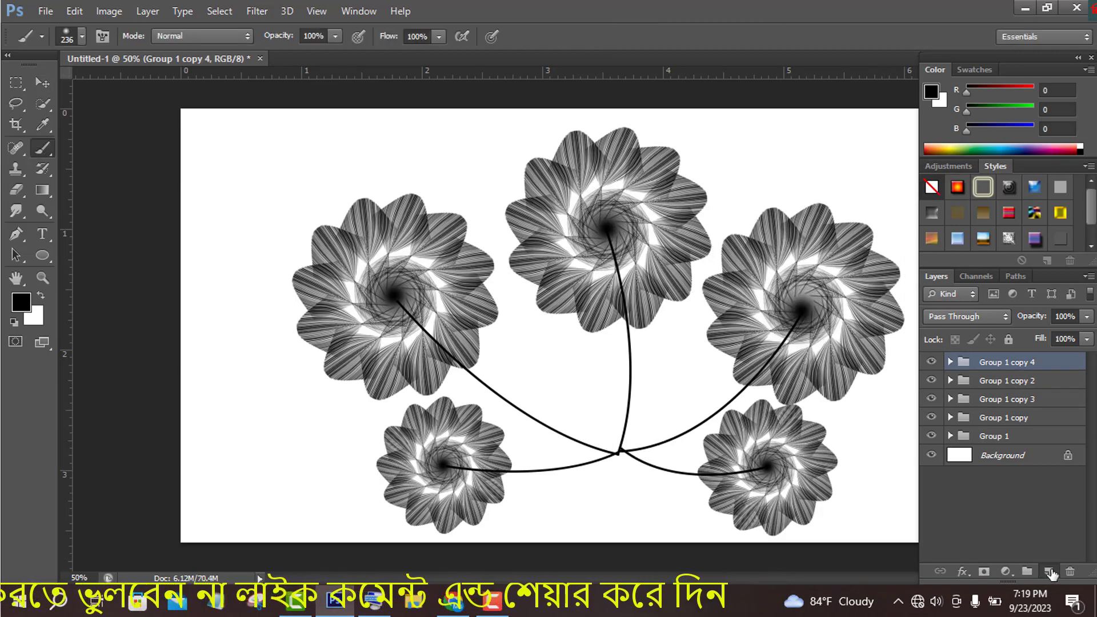
Add a new layer above the flower groups and paint one soft black 236 px brush dab over the stem junction
{"action": "left_click", "coordinate": [1049, 572]}
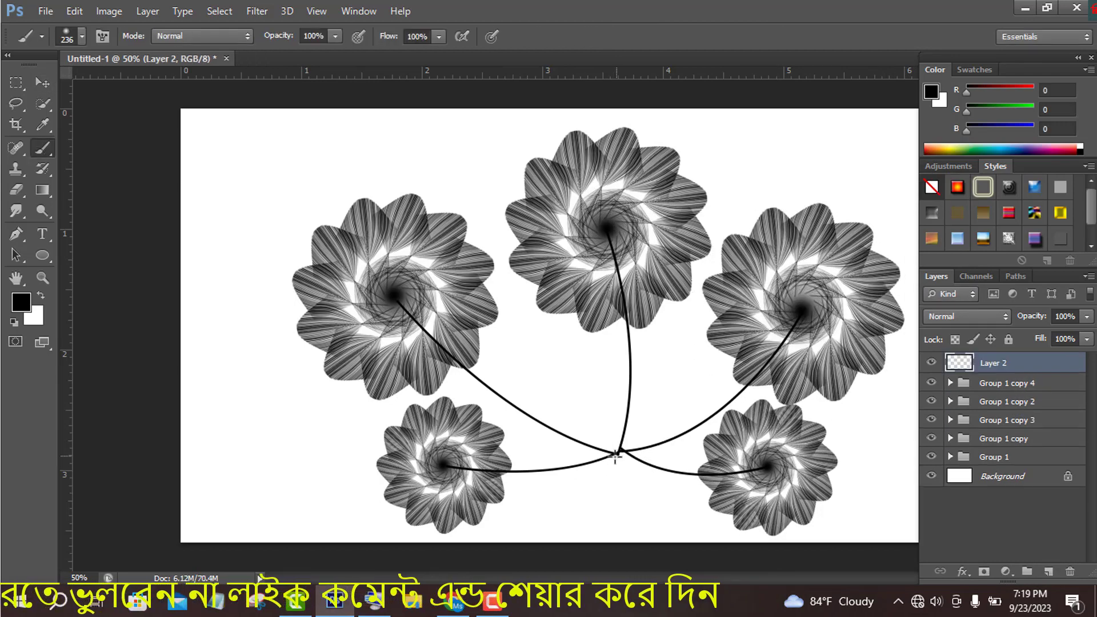
{"action": "left_click", "coordinate": [618, 456]}
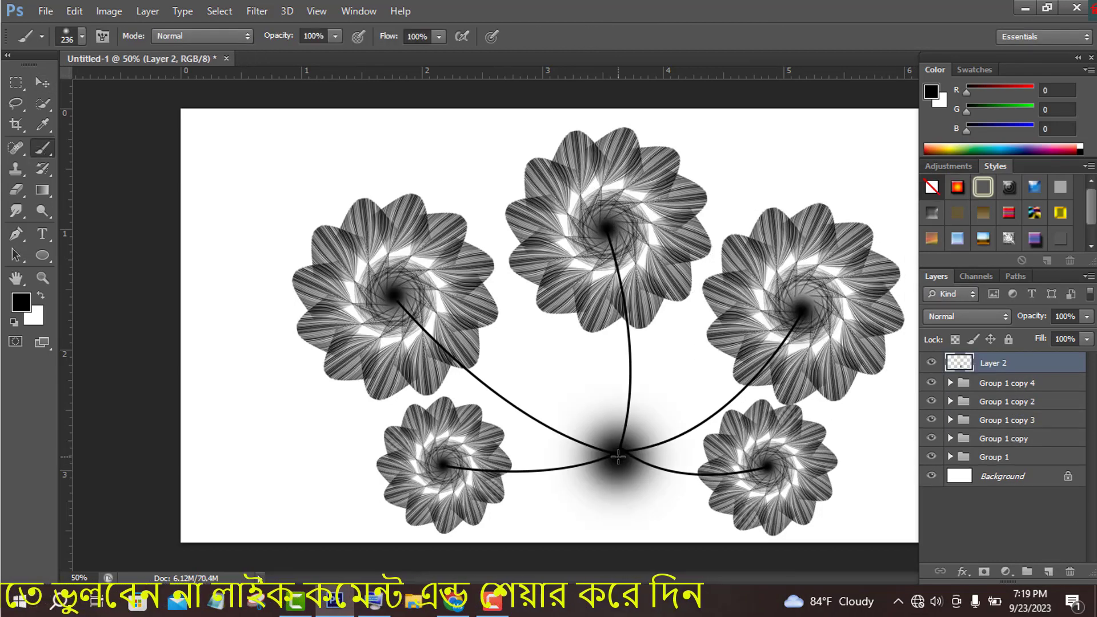
Draw a black-filled ellipse shape about 236 px wide and 114 px high over the stem junction
{"action": "left_click", "coordinate": [43, 255]}
{"action": "left_click", "coordinate": [82, 282]}
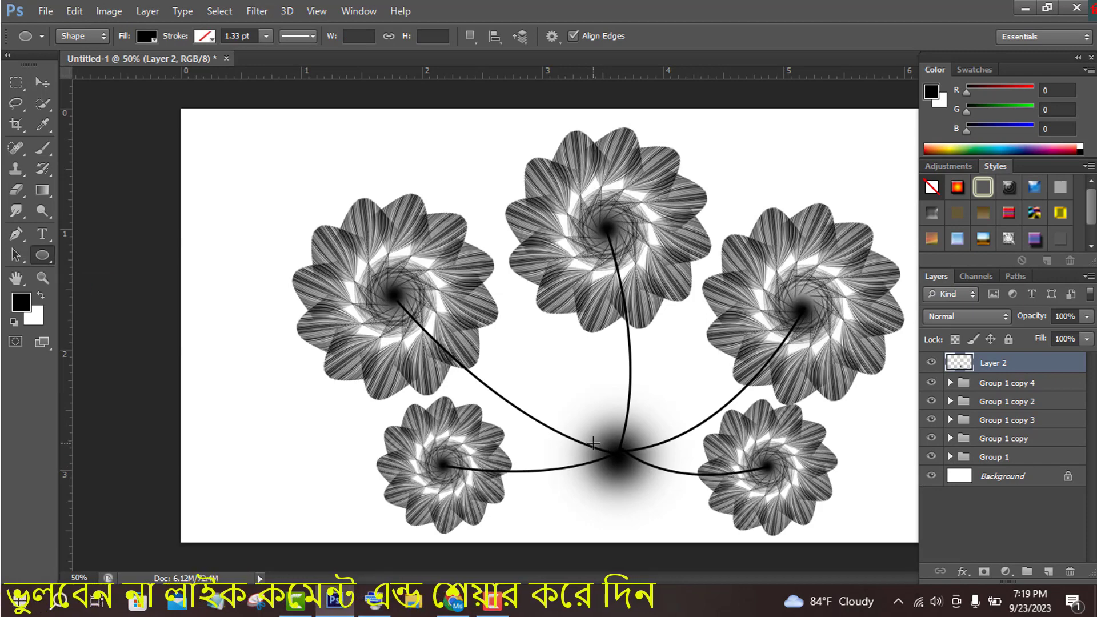
{"action": "left_click_drag", "start_coordinate": [586, 441], "coordinate": [656, 478]}
{"action": "left_click_drag", "start_coordinate": [657, 481], "coordinate": [662, 527]}
Move the soft black dab on Layer 2 slightly down so it sits beneath the ellipse
{"action": "left_click", "coordinate": [43, 83]}
{"action": "left_click", "coordinate": [1007, 396]}
{"action": "left_click", "coordinate": [998, 395]}
{"action": "key", "text": "ctrl+t"}
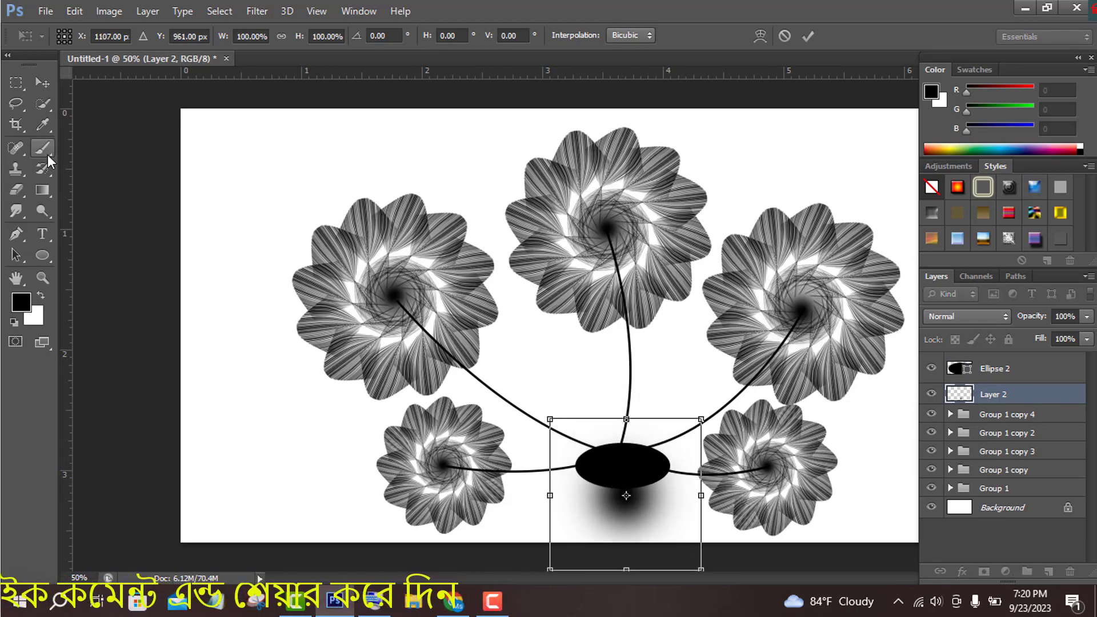
{"action": "left_click", "coordinate": [42, 256]}
{"action": "left_click", "coordinate": [491, 230]}
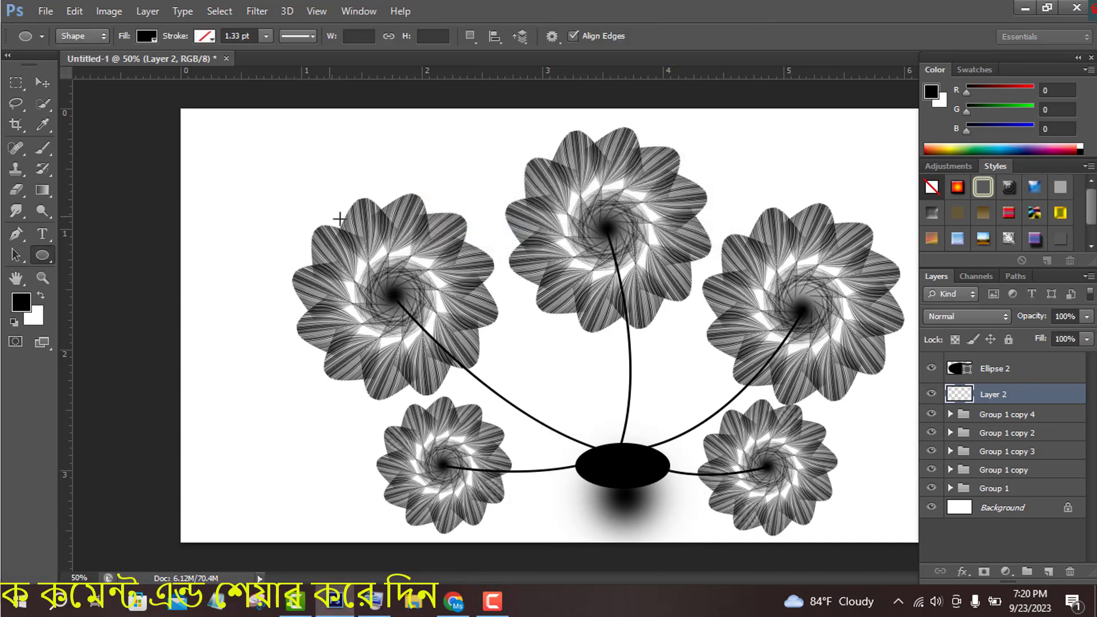
Set the Ellipse tool to no fill and a white stroke while Layer 2 is selected
{"action": "left_click", "coordinate": [146, 36]}
{"action": "left_click", "coordinate": [206, 36]}
{"action": "left_click", "coordinate": [127, 113]}
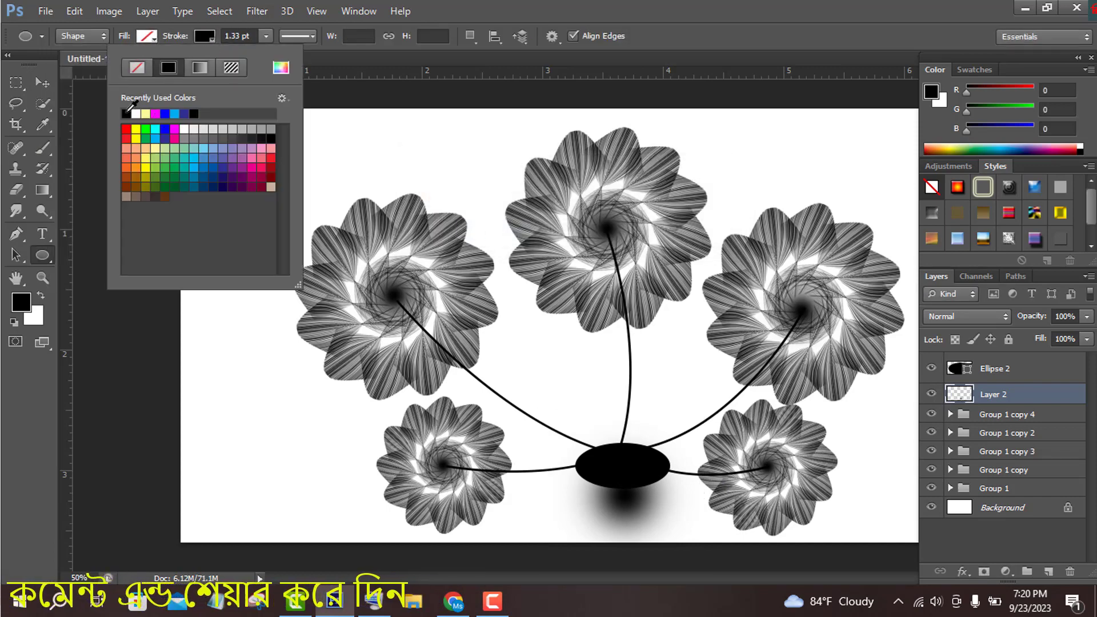
{"action": "left_click", "coordinate": [186, 128]}
{"action": "left_click", "coordinate": [399, 77]}
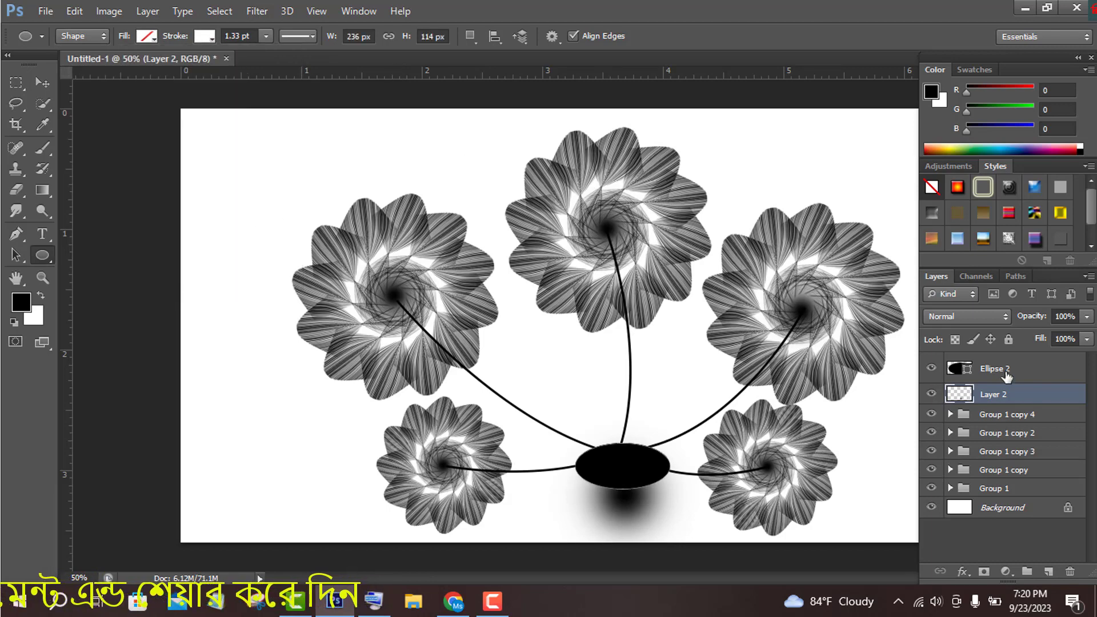
Change the Ellipse 2 shape to no fill with a black 1.33 pt stroke
{"action": "left_click", "coordinate": [1006, 370]}
{"action": "left_click", "coordinate": [204, 36]}
{"action": "left_click", "coordinate": [83, 69]}
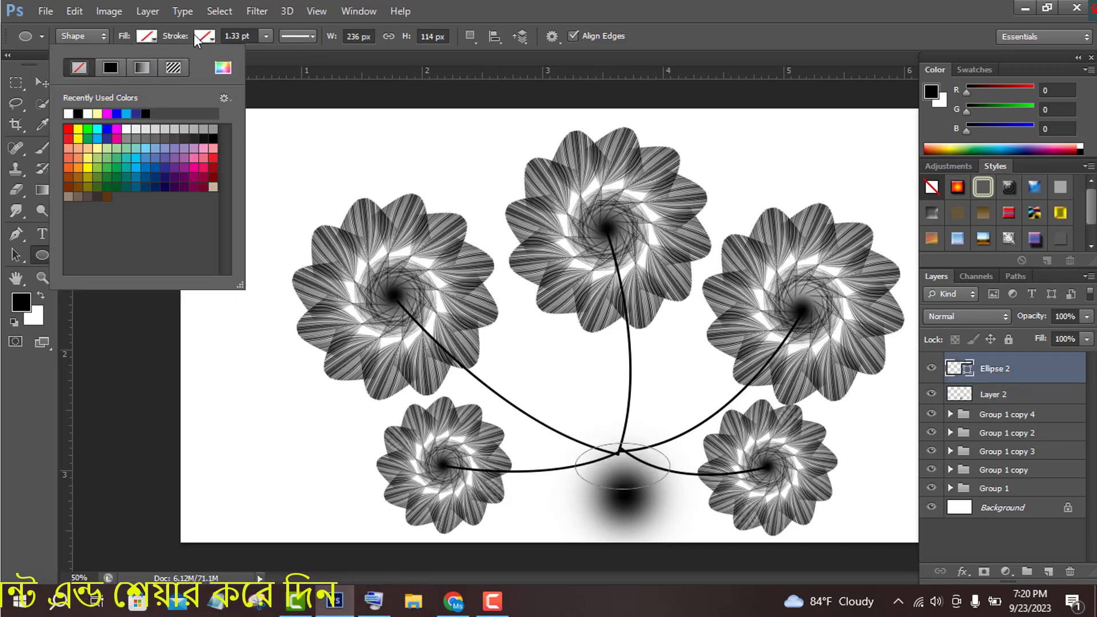
{"action": "left_click", "coordinate": [204, 36]}
{"action": "left_click", "coordinate": [136, 113]}
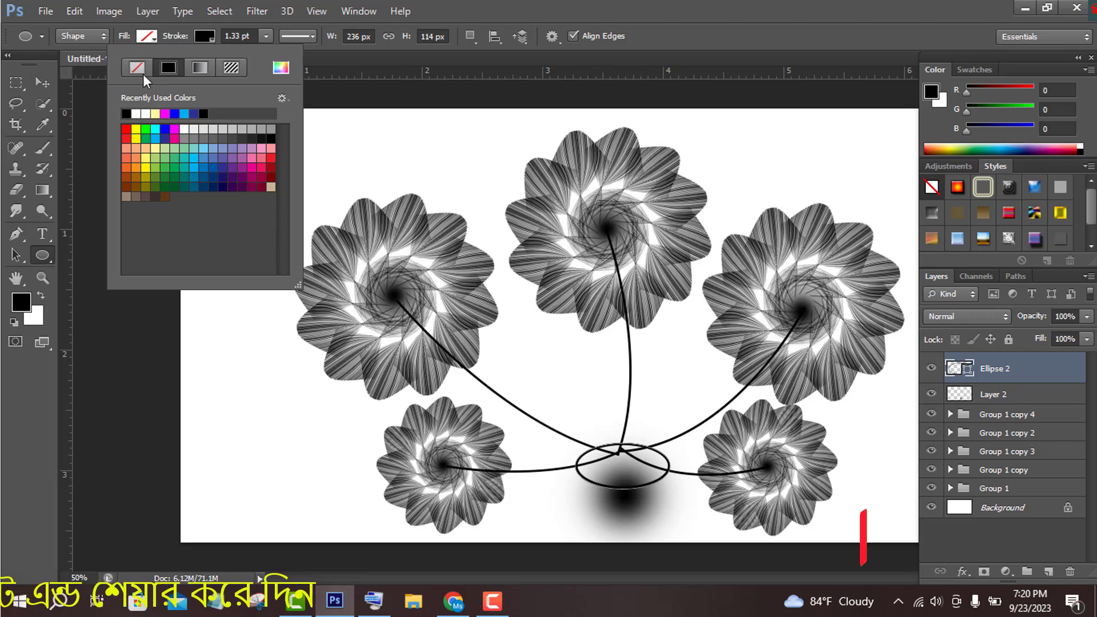
{"action": "left_click", "coordinate": [41, 81]}
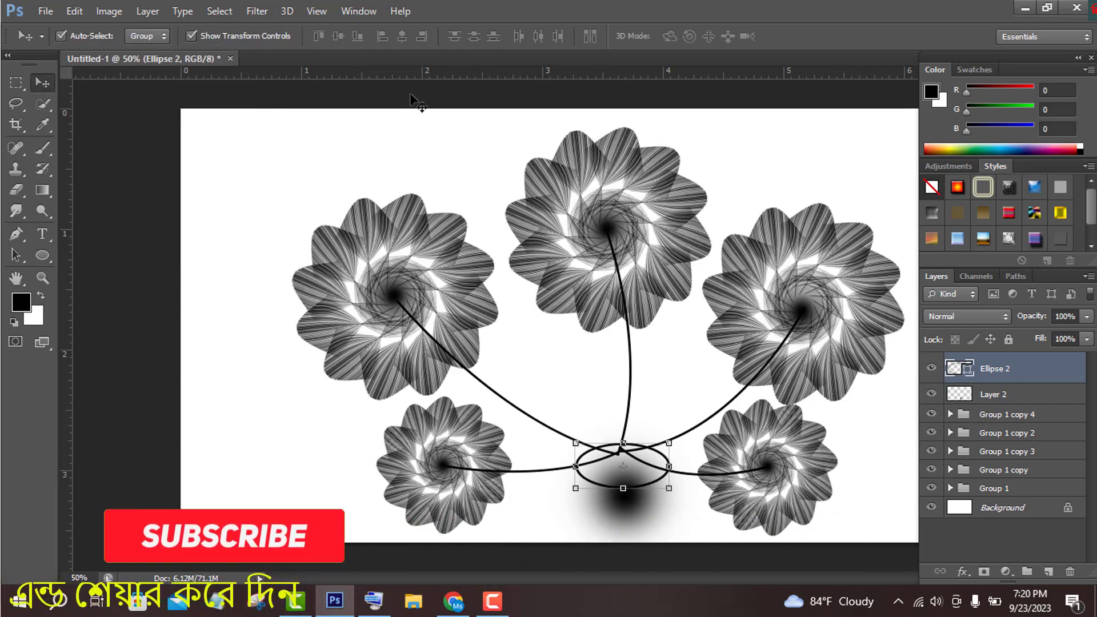
Add a Drop Shadow to Ellipse 2 with 100% noise, 100% spread, 6 px distance and 24 px size
{"action": "double_click", "coordinate": [1064, 382]}
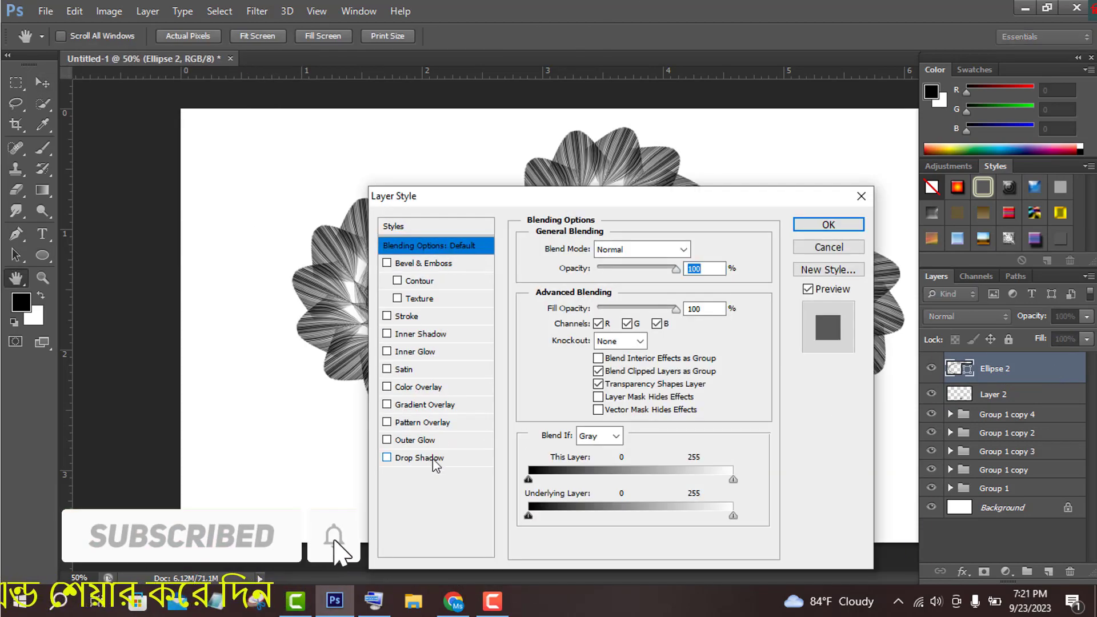
{"action": "left_click", "coordinate": [436, 458]}
{"action": "left_click_drag", "start_coordinate": [580, 194], "coordinate": [228, 167]}
{"action": "left_click_drag", "start_coordinate": [237, 396], "coordinate": [314, 396]}
{"action": "left_click_drag", "start_coordinate": [235, 309], "coordinate": [303, 327]}
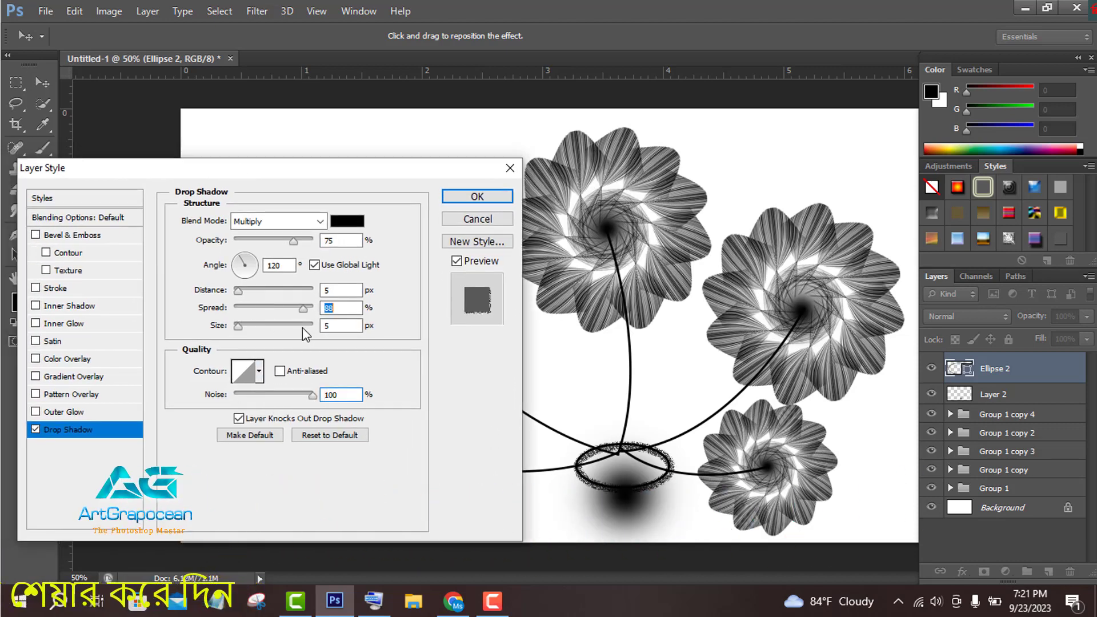
{"action": "left_click", "coordinate": [243, 325]}
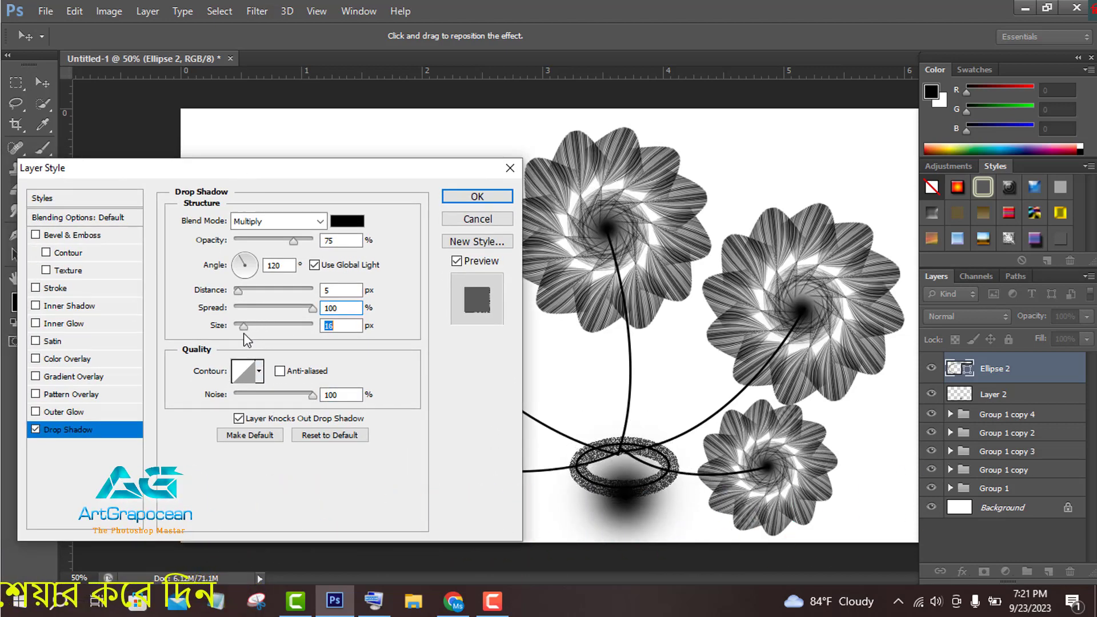
{"action": "left_click_drag", "start_coordinate": [238, 291], "coordinate": [246, 329]}
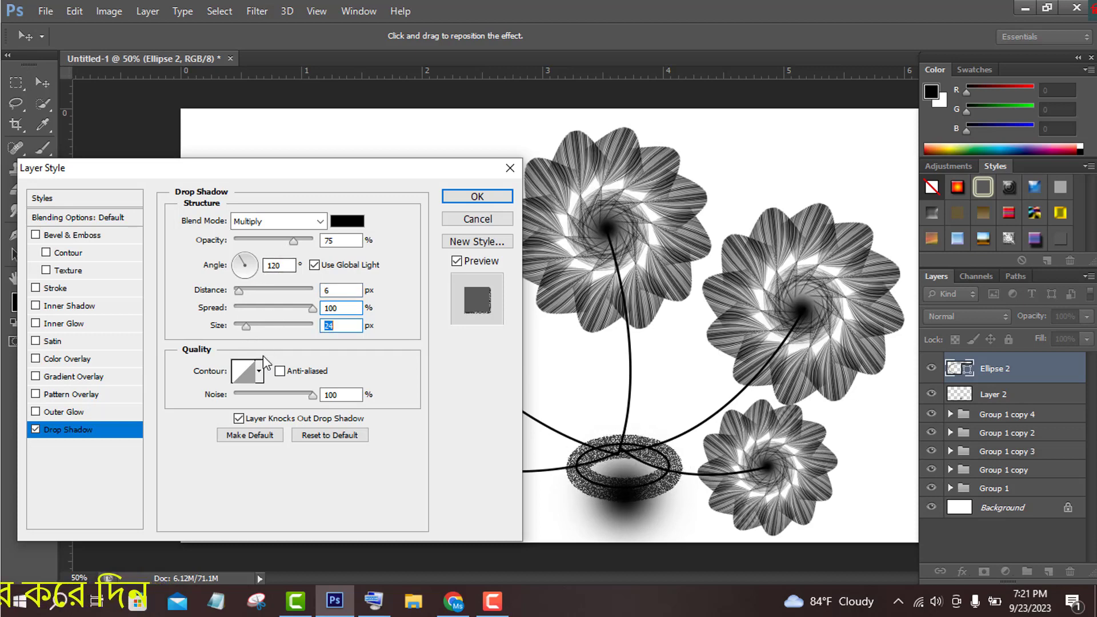
Compare several contour presets for the ellipse's drop shadow and settle on the Ring contour
{"action": "left_click", "coordinate": [259, 370]}
{"action": "left_click", "coordinate": [220, 436]}
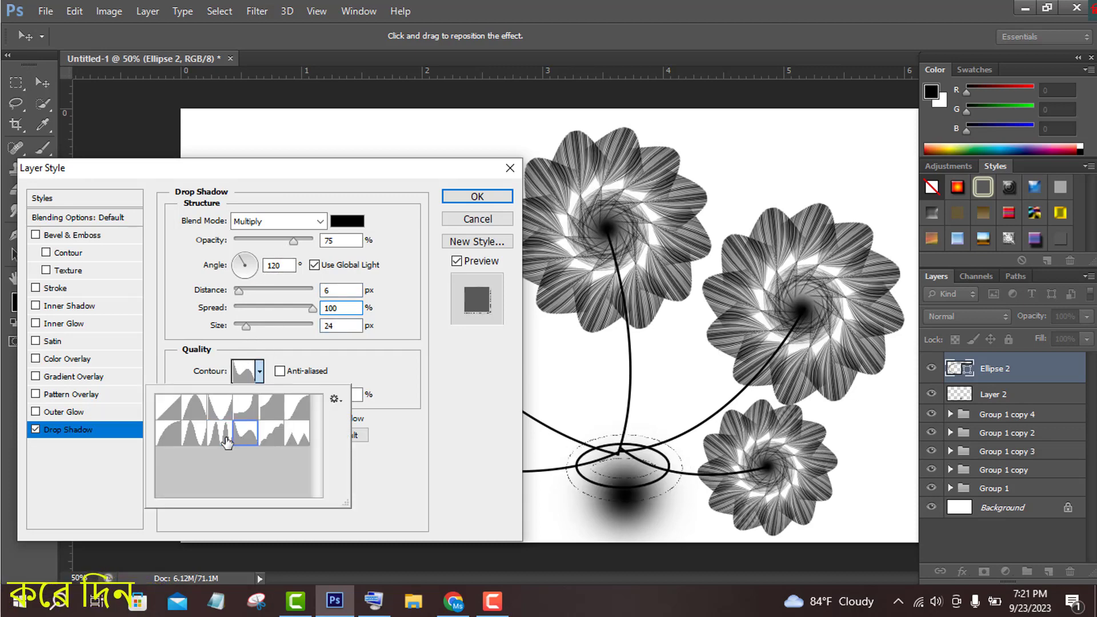
{"action": "left_click", "coordinate": [246, 436]}
{"action": "left_click", "coordinate": [272, 435]}
{"action": "left_click", "coordinate": [295, 441]}
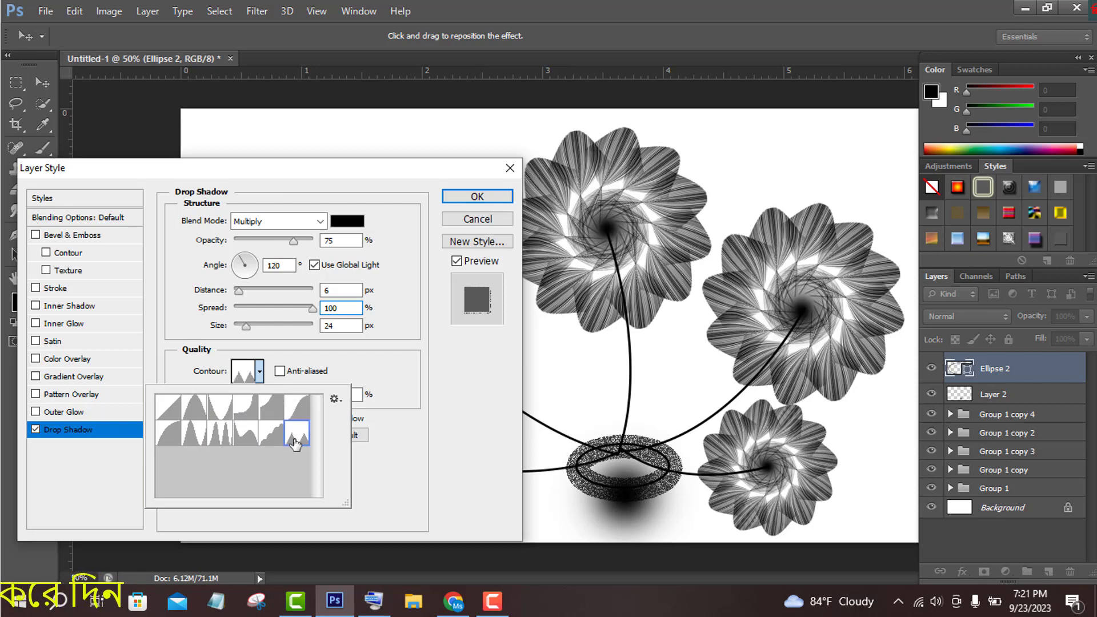
{"action": "left_click", "coordinate": [196, 441]}
{"action": "left_click", "coordinate": [173, 439]}
{"action": "left_click", "coordinate": [168, 407]}
{"action": "left_click", "coordinate": [193, 412]}
{"action": "left_click", "coordinate": [195, 452]}
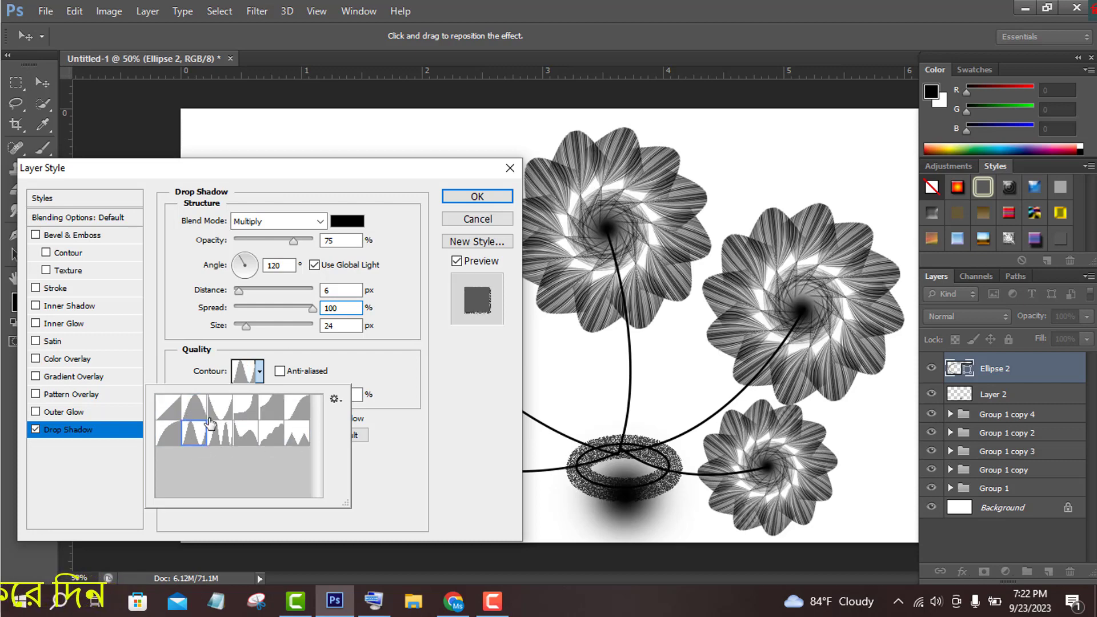
{"action": "left_click_drag", "start_coordinate": [310, 175], "coordinate": [371, 171]}
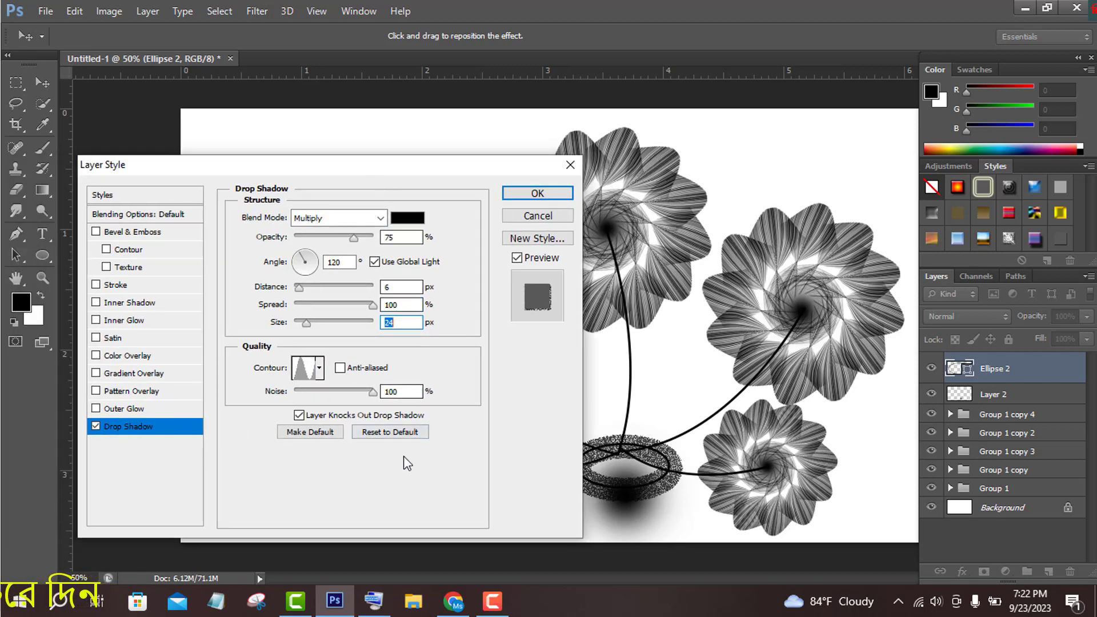
Add an Inner Glow to the ellipse with the Ring - Double contour, 42% range, 63% jitter, 39% choke and 0 px size
{"action": "left_click", "coordinate": [127, 320]}
{"action": "left_click", "coordinate": [319, 416]}
{"action": "left_click", "coordinate": [280, 479]}
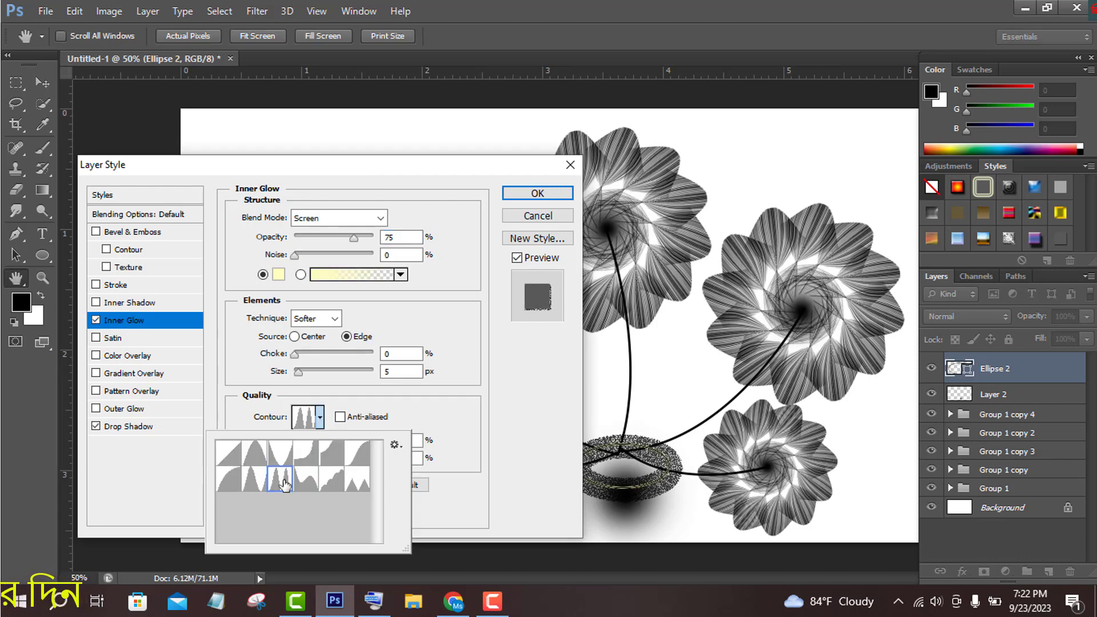
{"action": "left_click", "coordinate": [280, 454]}
{"action": "left_click", "coordinate": [283, 479]}
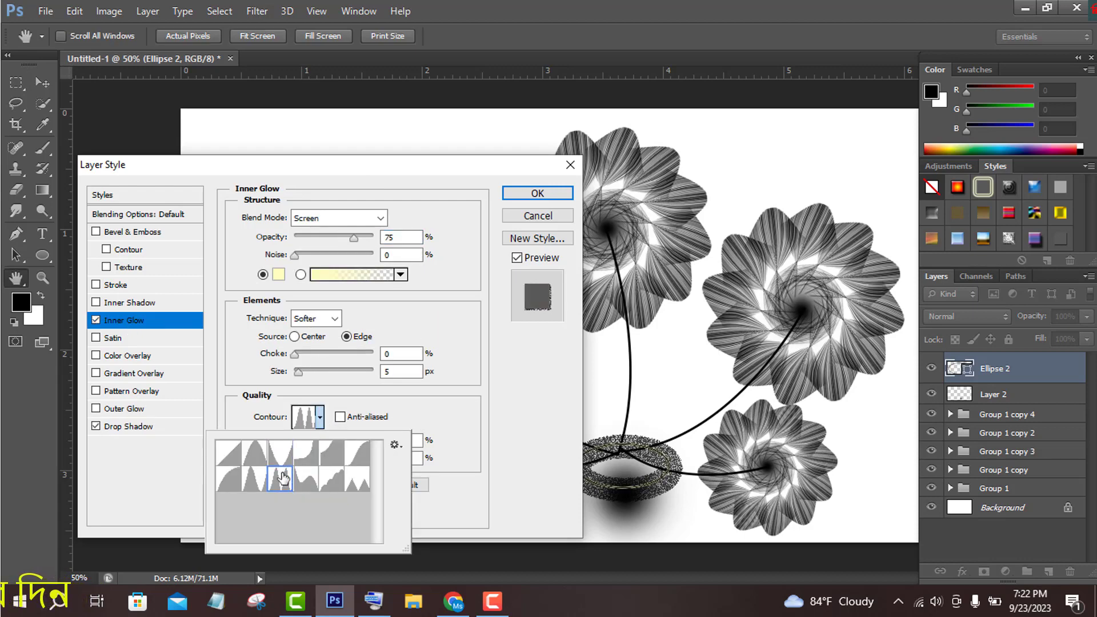
{"action": "left_click", "coordinate": [410, 389]}
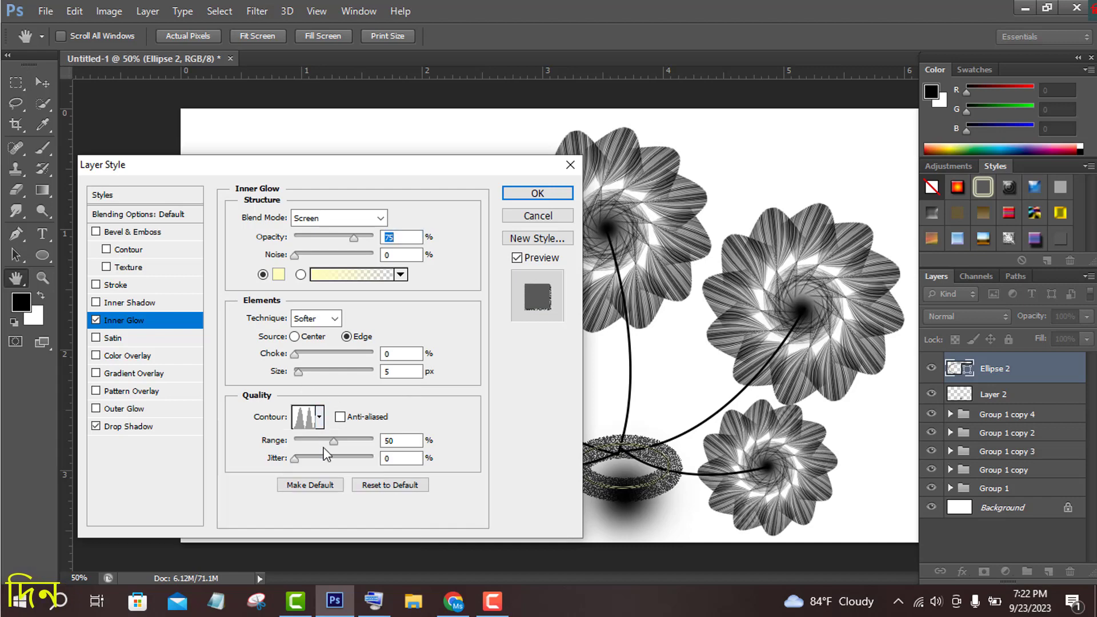
{"action": "left_click_drag", "start_coordinate": [347, 441], "coordinate": [327, 451]}
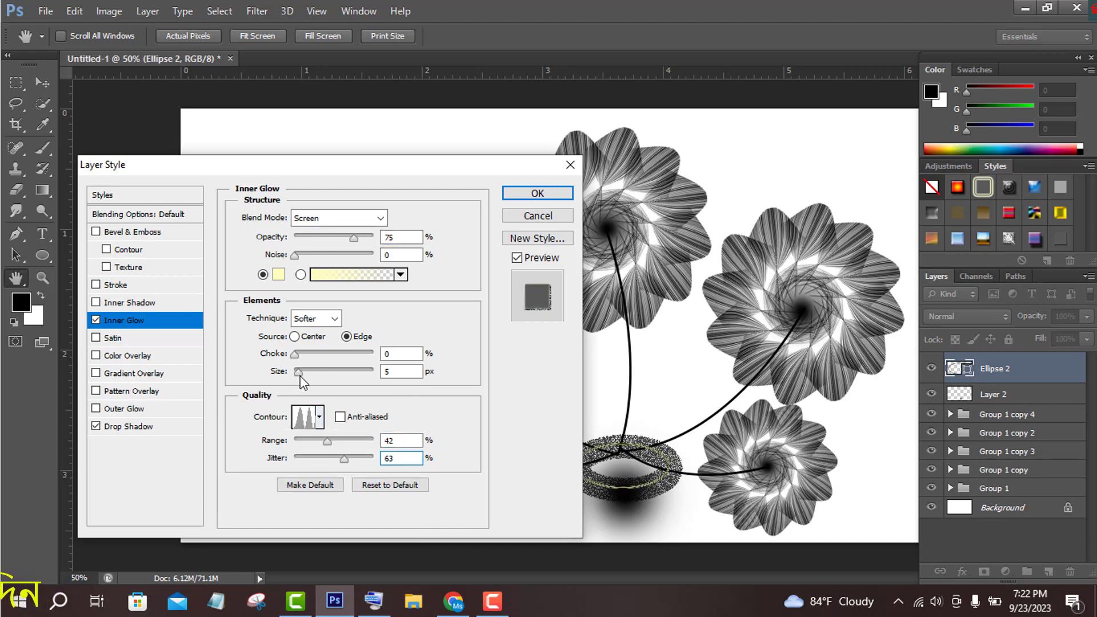
{"action": "left_click_drag", "start_coordinate": [300, 376], "coordinate": [294, 356]}
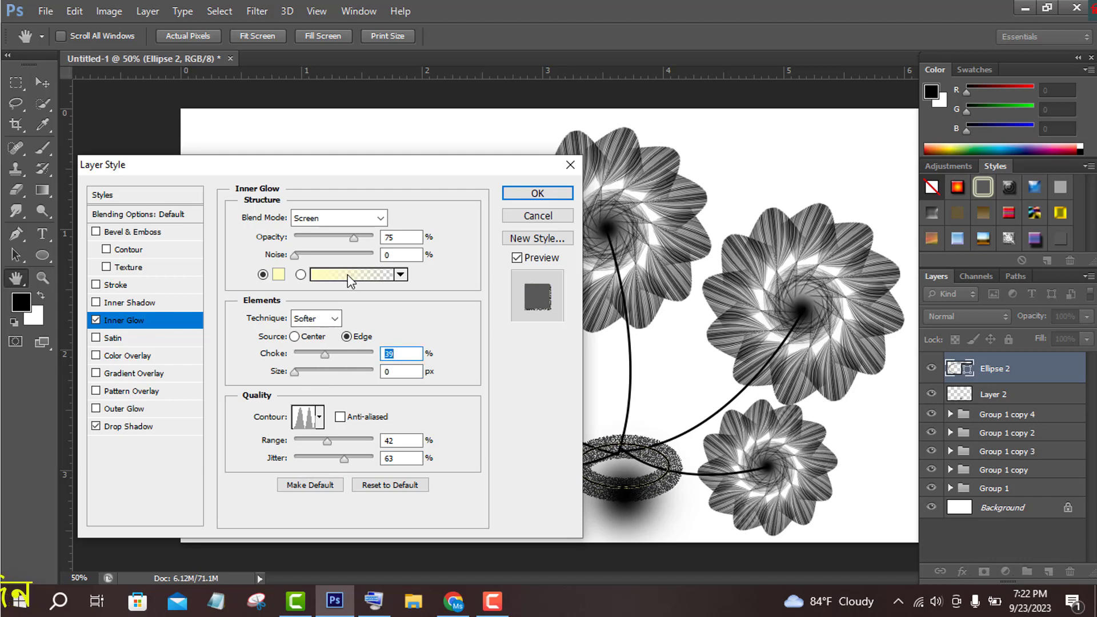
Color the inner glow with a black-to-white gradient and set its noise to 30%
{"action": "left_click", "coordinate": [352, 275]}
{"action": "left_click", "coordinate": [208, 267]}
{"action": "left_click", "coordinate": [234, 268]}
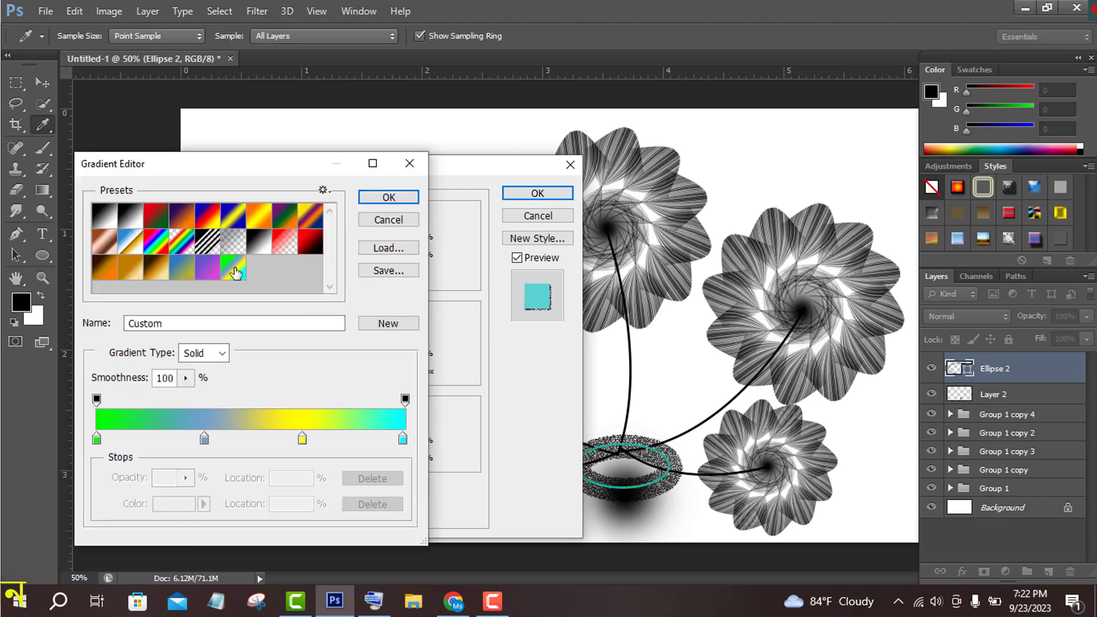
{"action": "left_click", "coordinate": [130, 216]}
{"action": "left_click", "coordinate": [379, 199]}
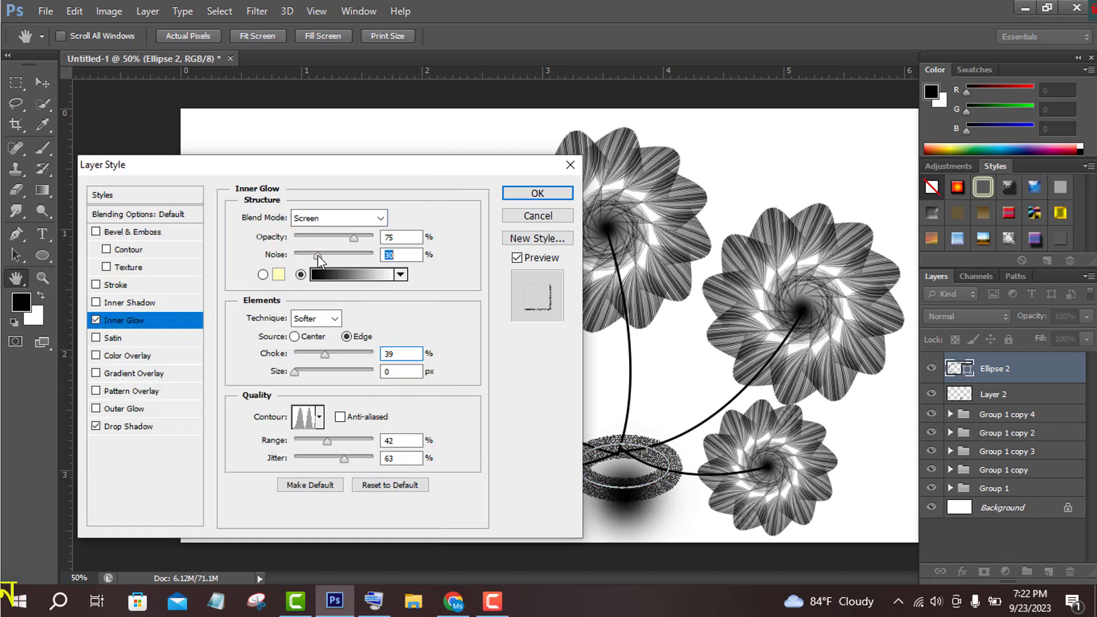
Add an Inner Shadow to the ellipse with 94% choke, 128 px size and 42 px distance
{"action": "left_click", "coordinate": [136, 301]}
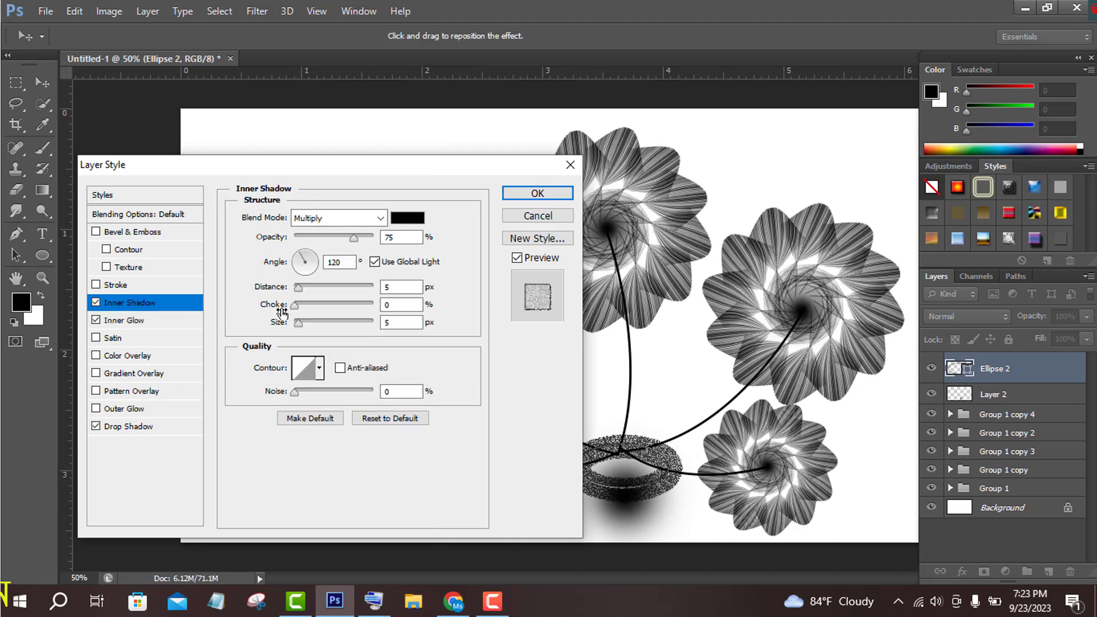
{"action": "left_click_drag", "start_coordinate": [296, 308], "coordinate": [369, 312]}
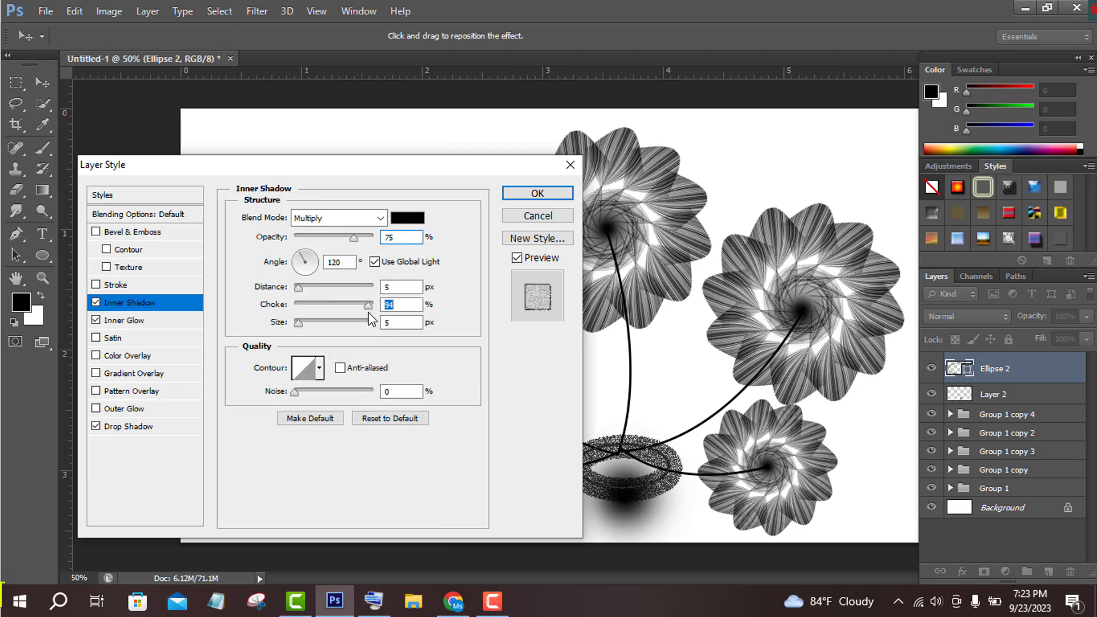
{"action": "left_click_drag", "start_coordinate": [295, 323], "coordinate": [336, 324]}
{"action": "left_click", "coordinate": [326, 288]}
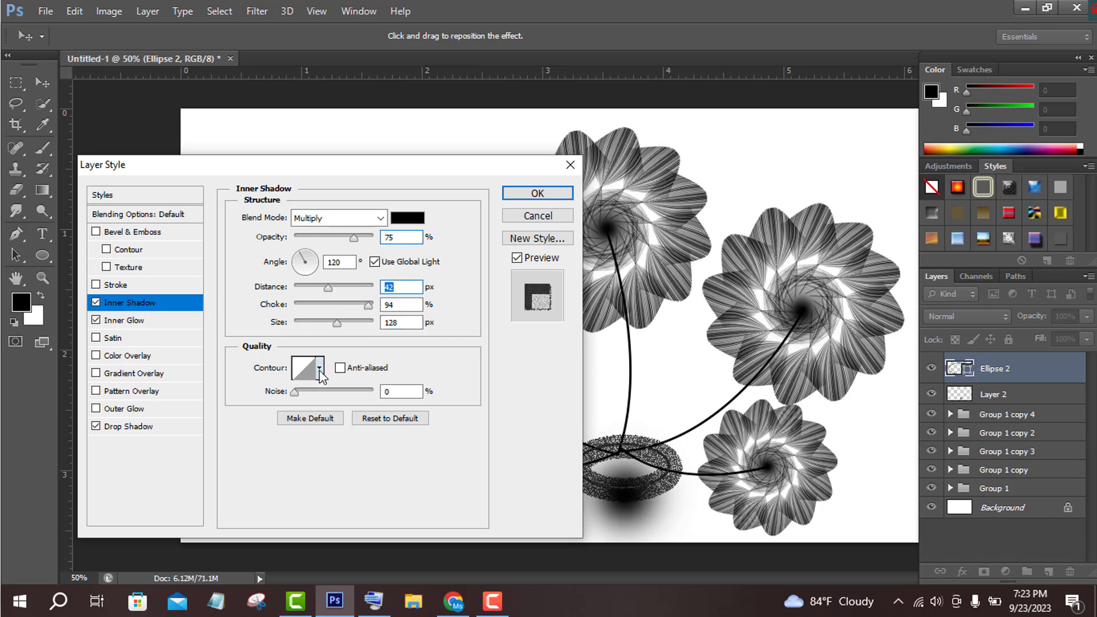
Give the inner shadow the Cone contour and set its noise to about 34%
{"action": "left_click", "coordinate": [319, 368]}
{"action": "left_click", "coordinate": [254, 404]}
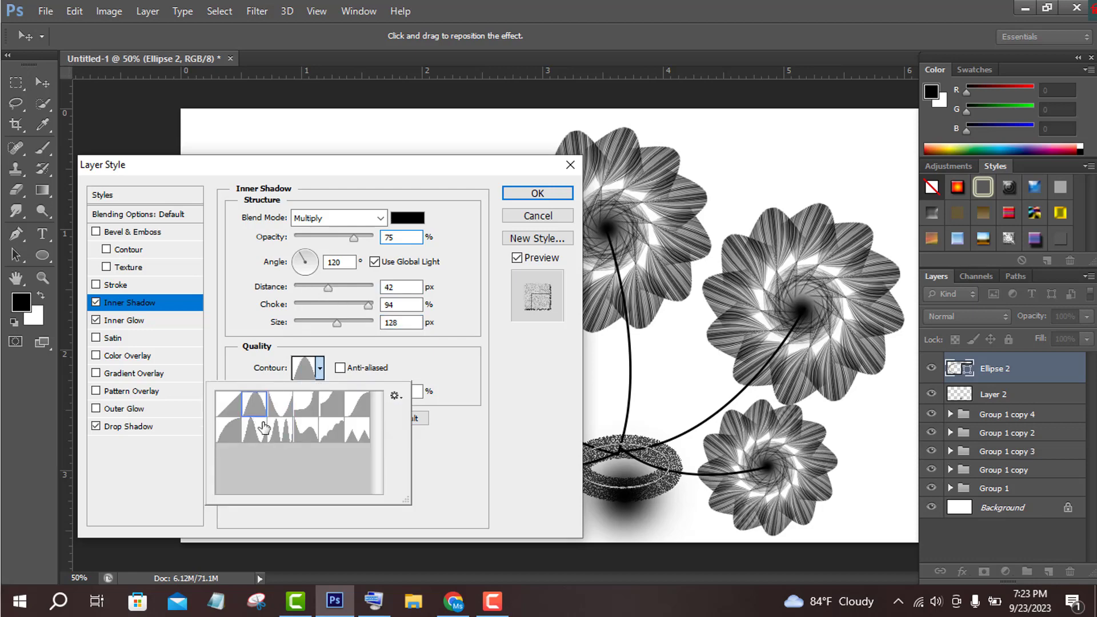
{"action": "left_click", "coordinate": [467, 445]}
{"action": "left_click_drag", "start_coordinate": [296, 391], "coordinate": [324, 398]}
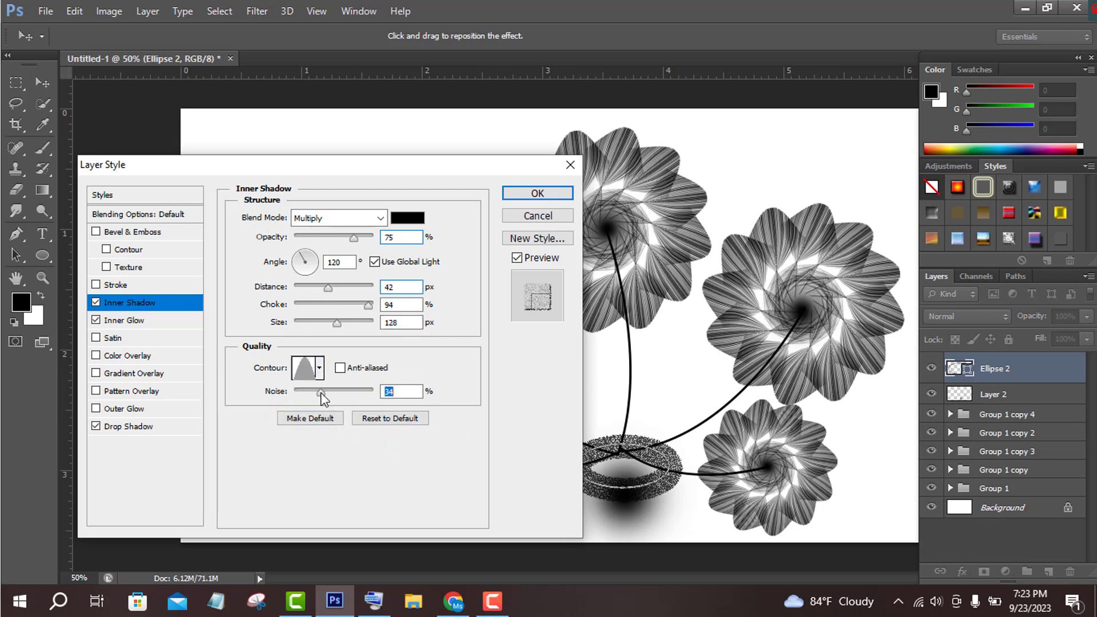
Try the Satin and Stroke effects on the ellipse, switching each one off again
{"action": "left_click", "coordinate": [127, 338]}
{"action": "left_click", "coordinate": [97, 338]}
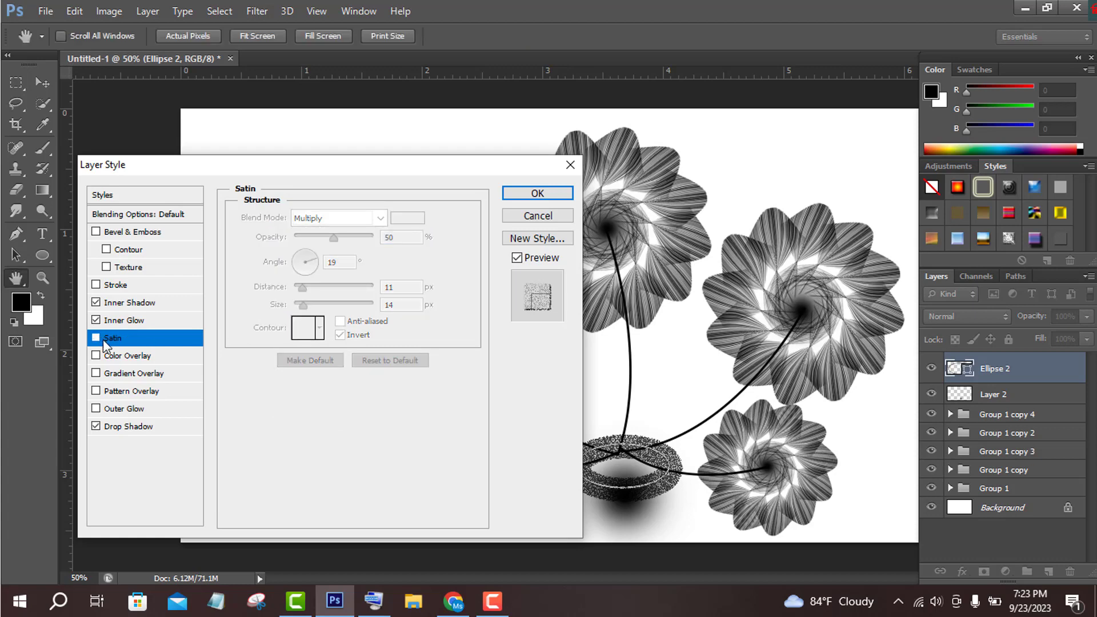
{"action": "left_click", "coordinate": [107, 287]}
{"action": "left_click", "coordinate": [96, 285]}
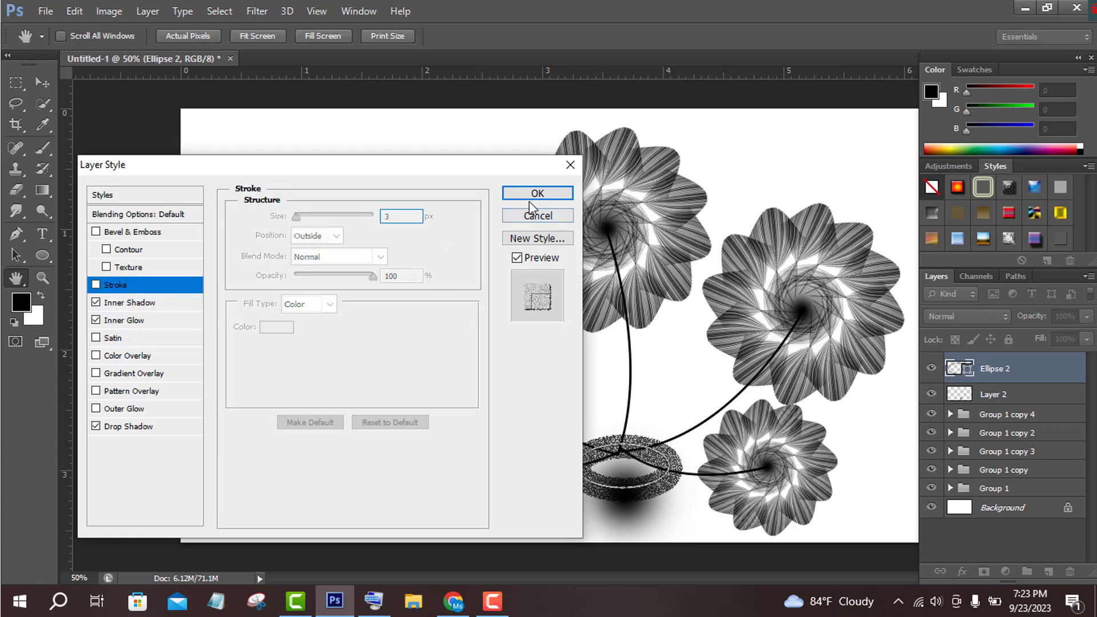